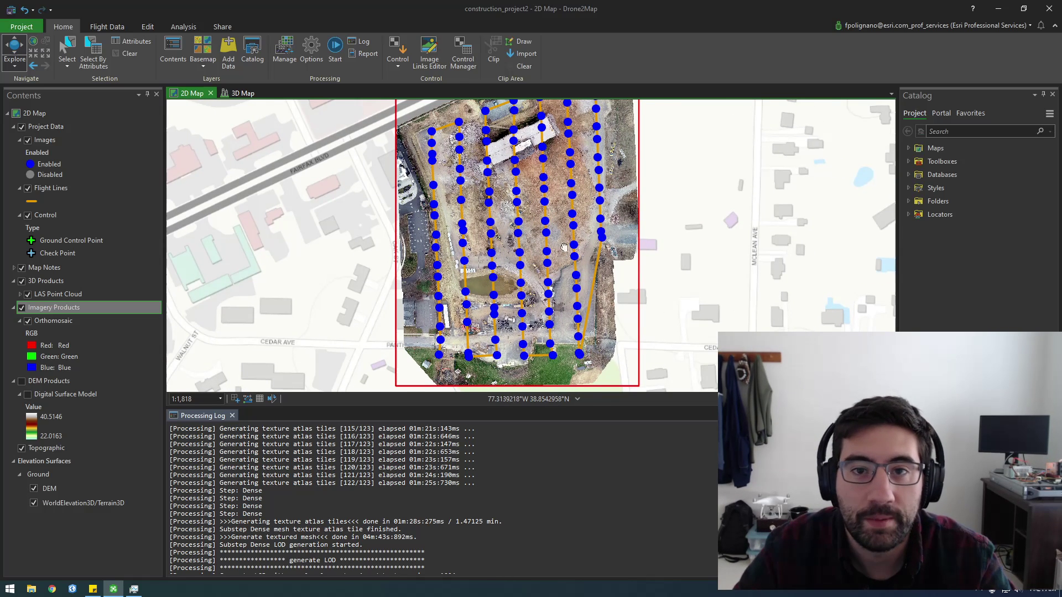
{"action": "mouse_move", "coordinate": [564, 232]}
{"action": "left_mouse_down"}
{"action": "mouse_move", "coordinate": [538, 280]}
{"action": "mouse_move", "coordinate": [554, 228]}
{"action": "left_mouse_up"}
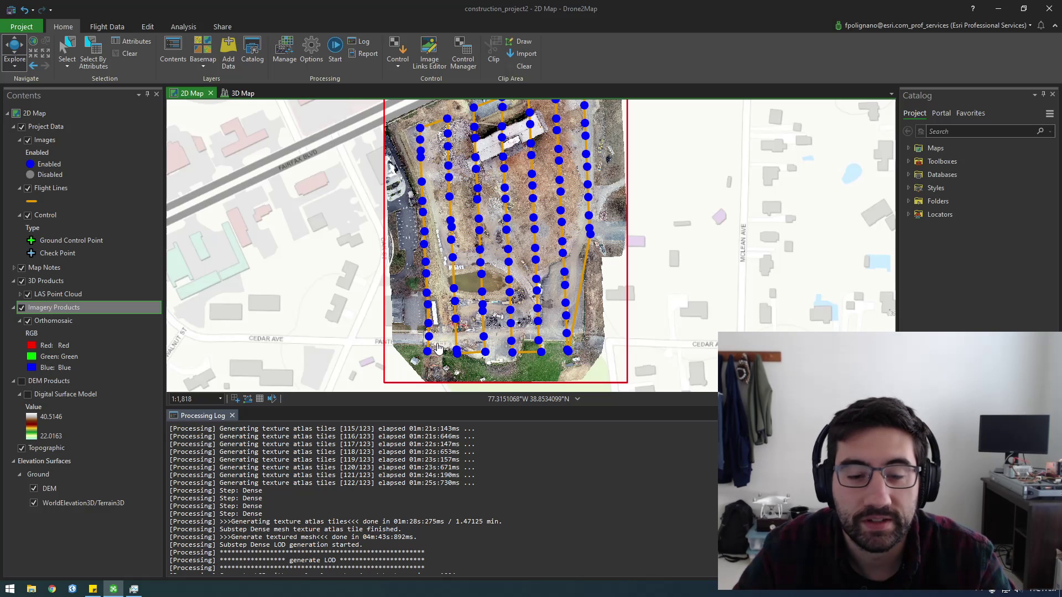
{"action": "left_click_drag", "start_coordinate": [517, 367], "coordinate": [511, 378]}
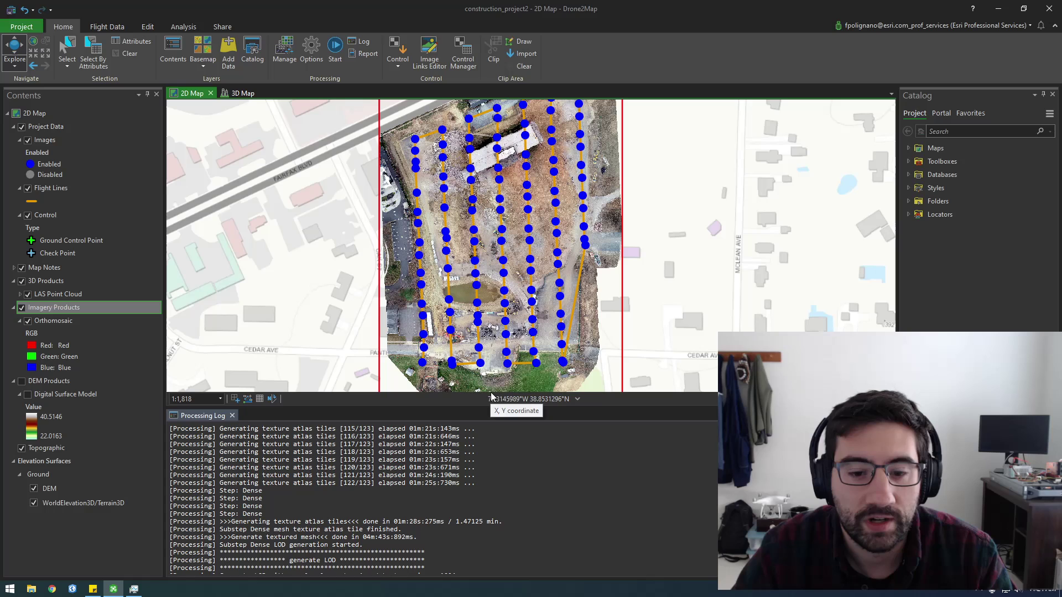
{"action": "left_click_drag", "start_coordinate": [480, 285], "coordinate": [471, 288]}
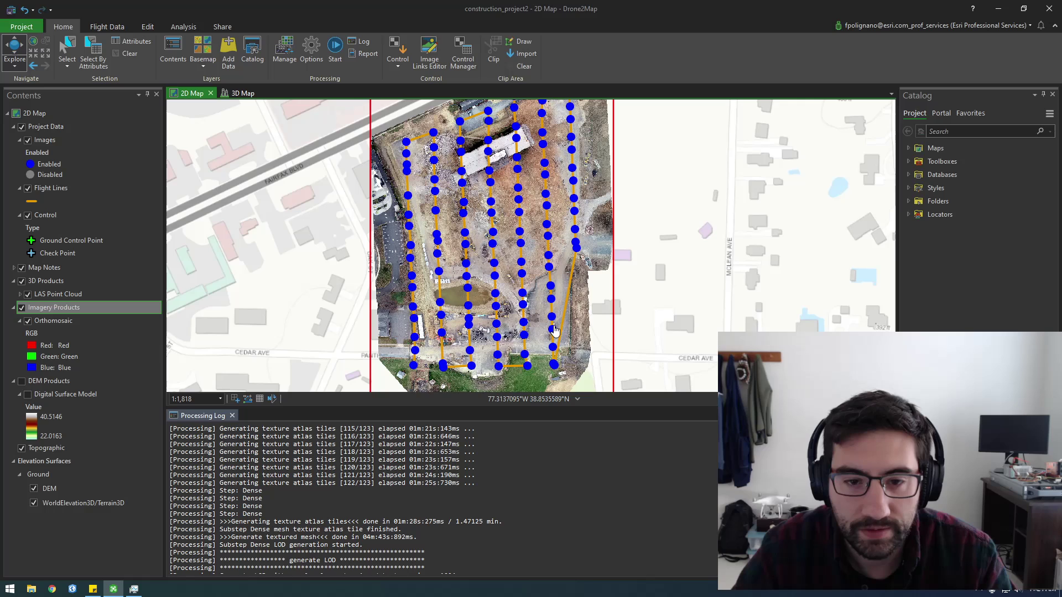
{"action": "mouse_move", "coordinate": [493, 245]}
{"action": "left_mouse_down"}
{"action": "mouse_move", "coordinate": [503, 296]}
{"action": "mouse_move", "coordinate": [493, 265]}
{"action": "left_mouse_up"}
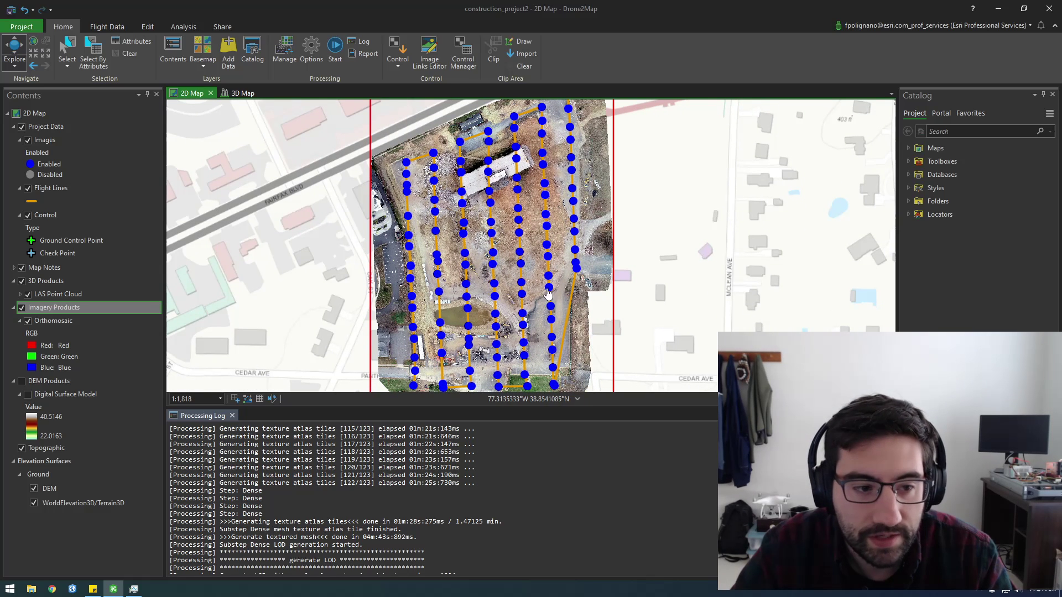
{"action": "left_click_drag", "start_coordinate": [460, 308], "coordinate": [451, 264]}
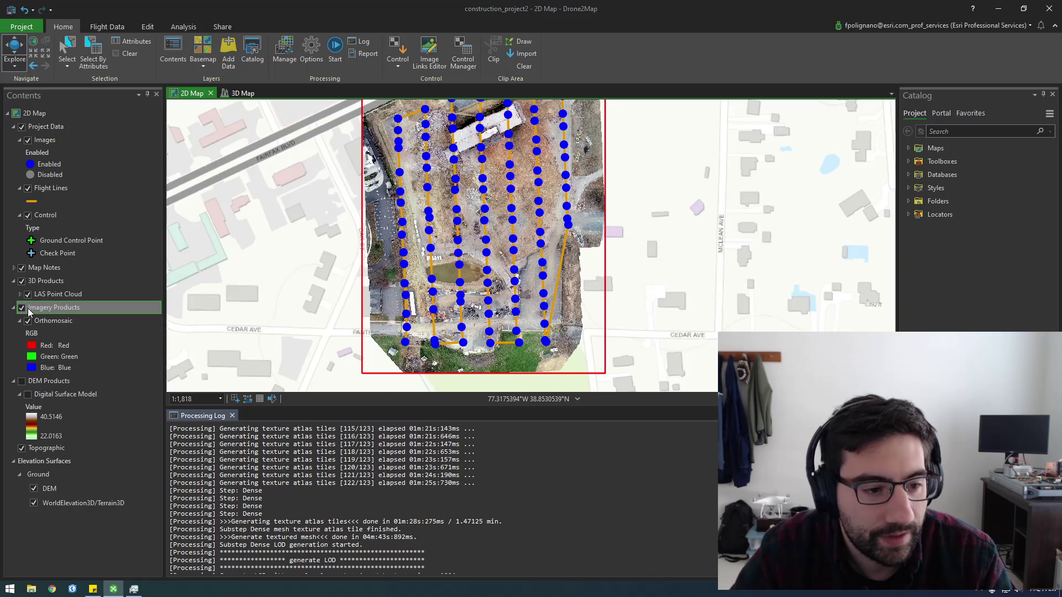
{"action": "left_click", "coordinate": [51, 382]}
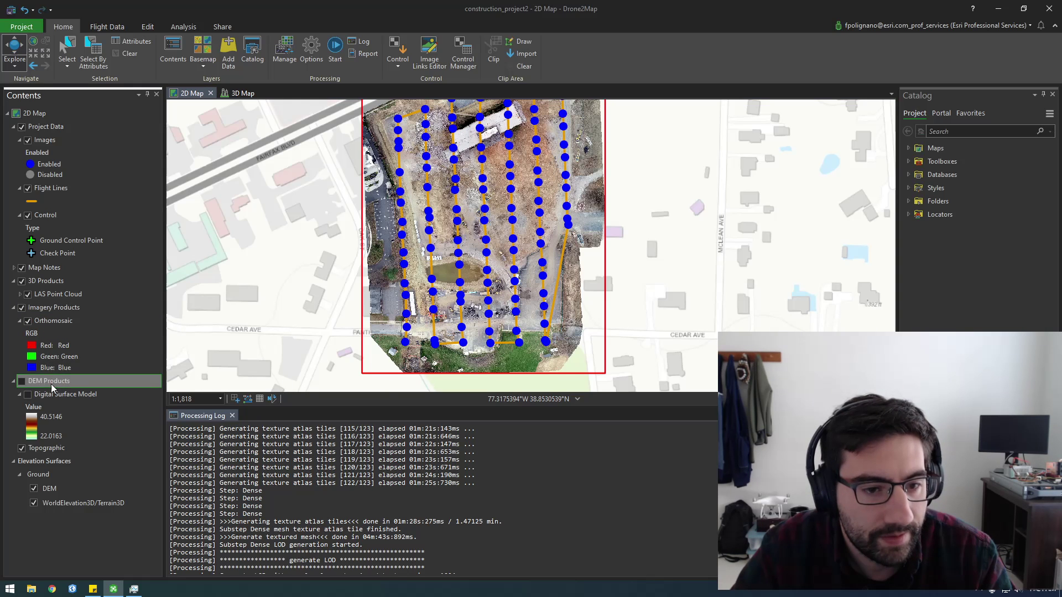
{"action": "left_click_drag", "start_coordinate": [529, 325], "coordinate": [534, 353]}
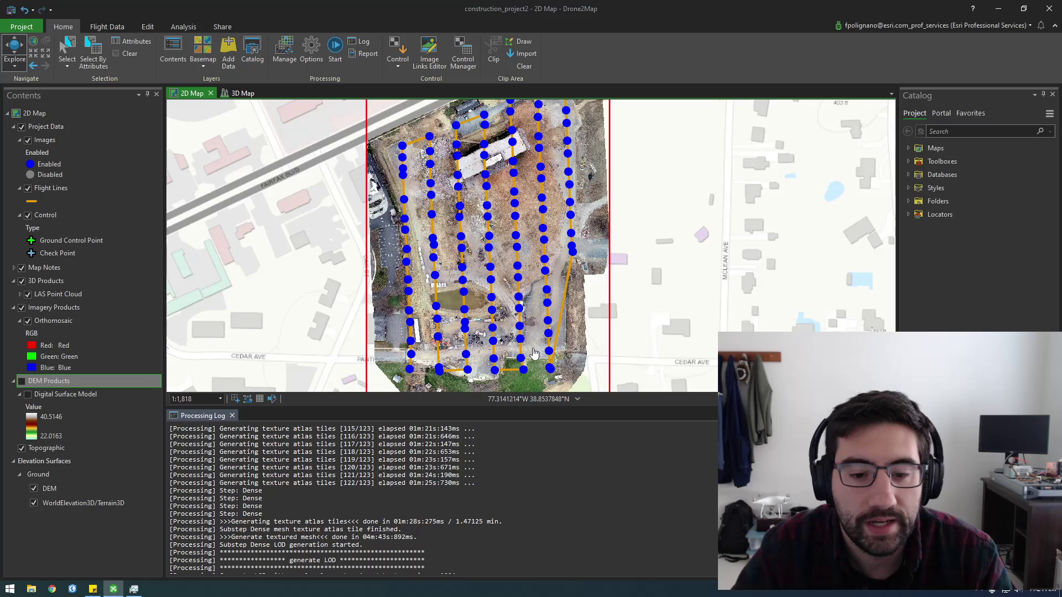
Reopen the processing log, look through its sharing, product generation and colour balancing entries, and close it.
{"action": "left_click", "coordinate": [231, 416]}
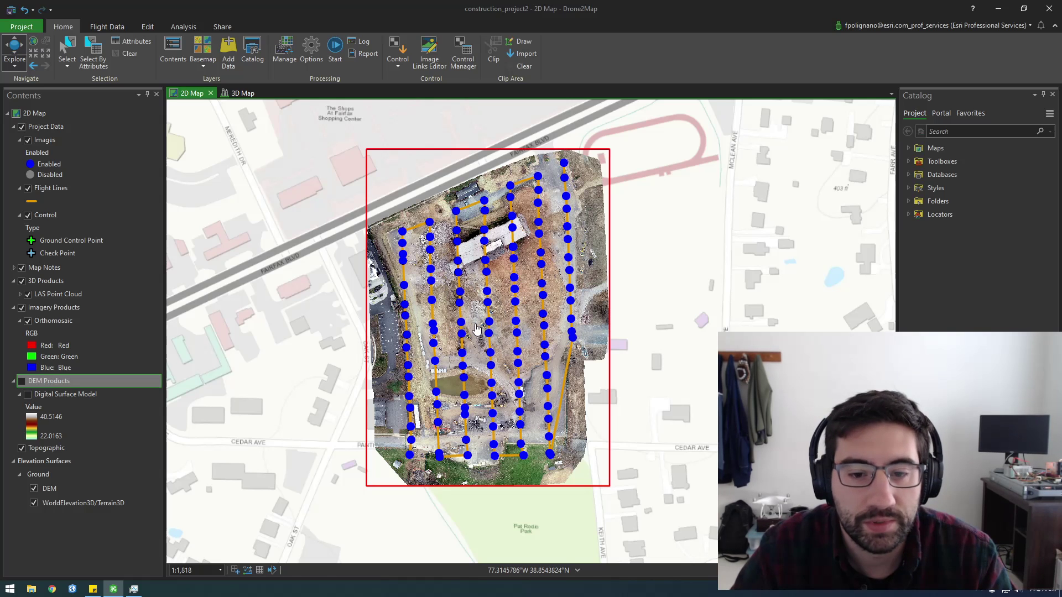
{"action": "left_click", "coordinate": [358, 43]}
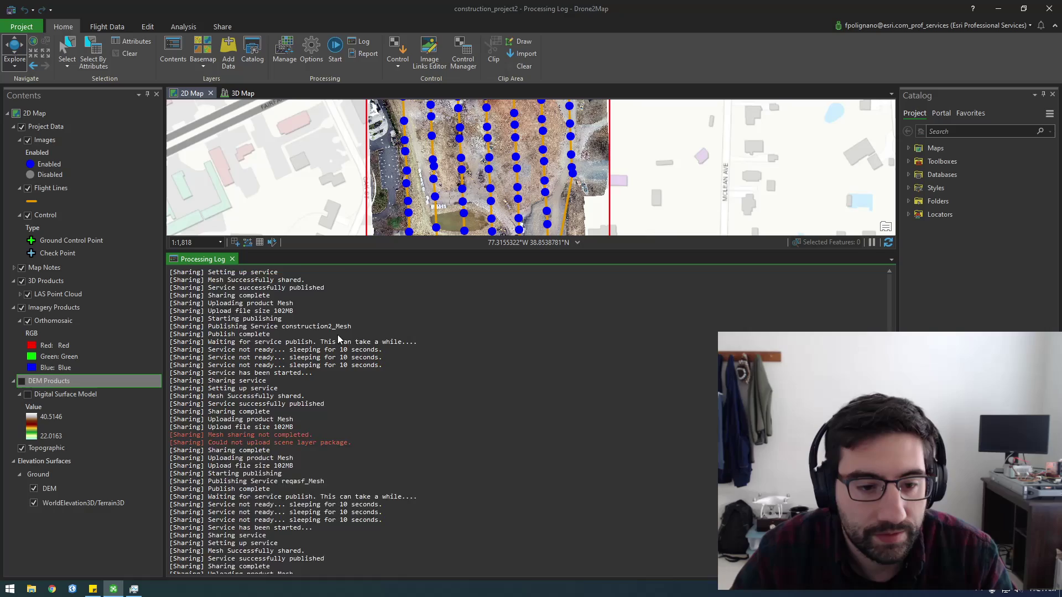
{"action": "scroll", "coordinate": [336, 330], "scroll_direction": "up", "scroll_amount": 15}
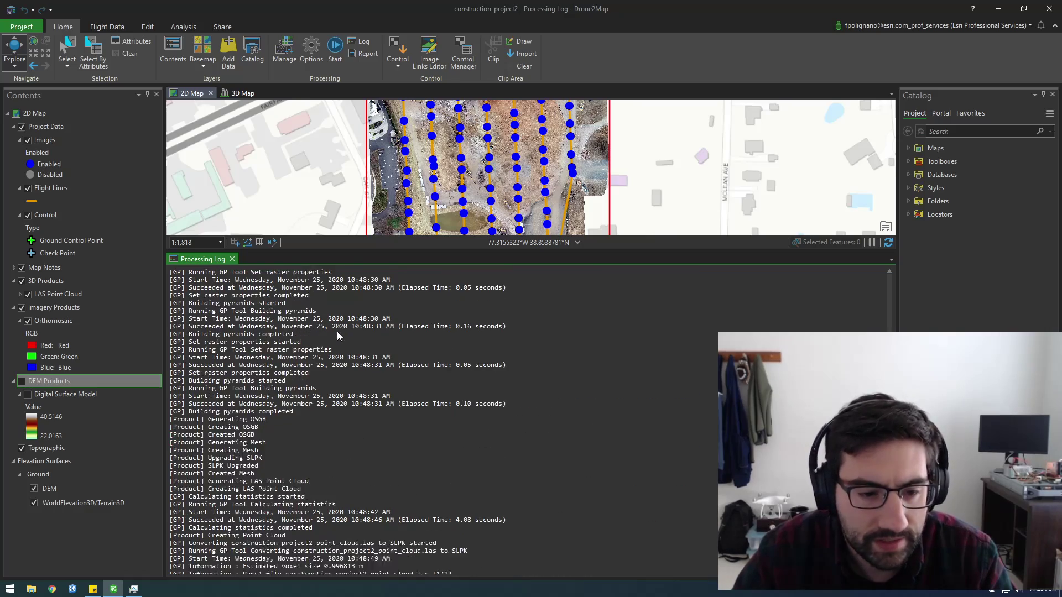
{"action": "scroll", "coordinate": [338, 335], "scroll_direction": "up", "scroll_amount": 5}
{"action": "scroll", "coordinate": [338, 335], "scroll_direction": "up", "scroll_amount": 15}
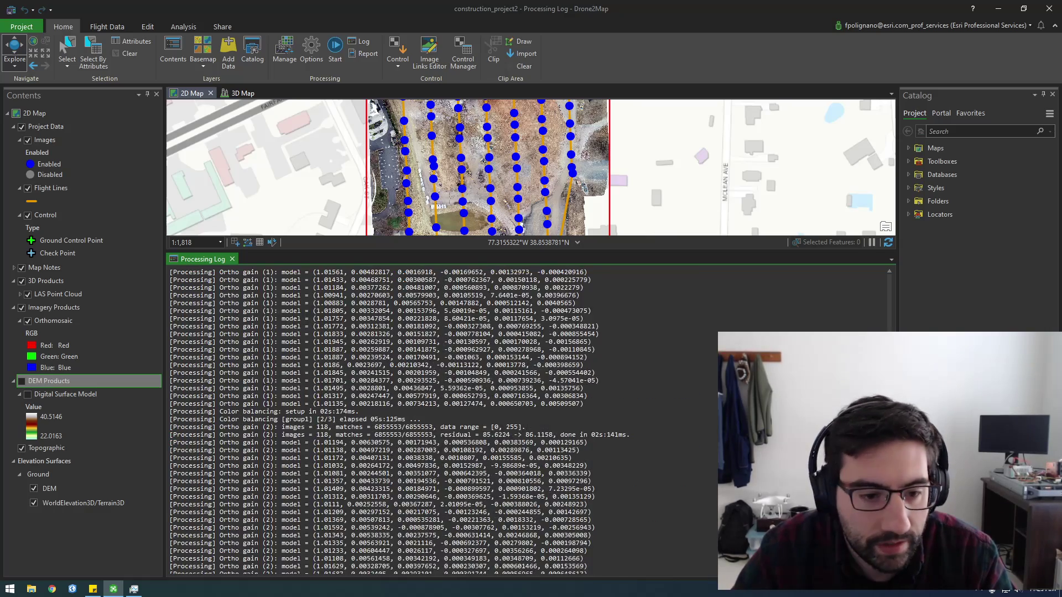
{"action": "scroll", "coordinate": [339, 335], "scroll_direction": "up", "scroll_amount": 15}
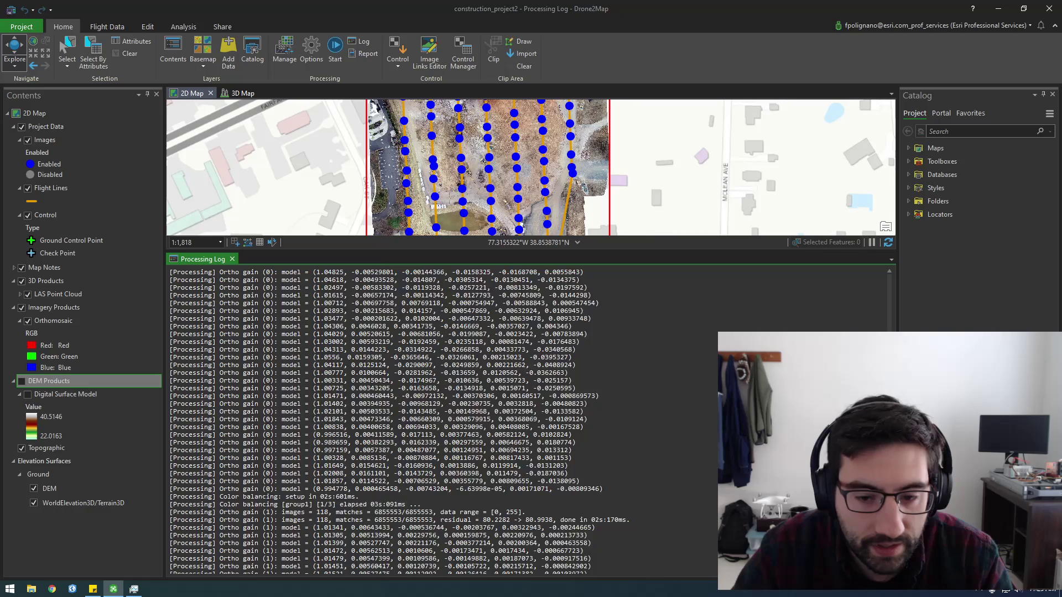
{"action": "scroll", "coordinate": [338, 335], "scroll_direction": "down", "scroll_amount": 20}
{"action": "scroll", "coordinate": [435, 491], "scroll_direction": "down", "scroll_amount": 6}
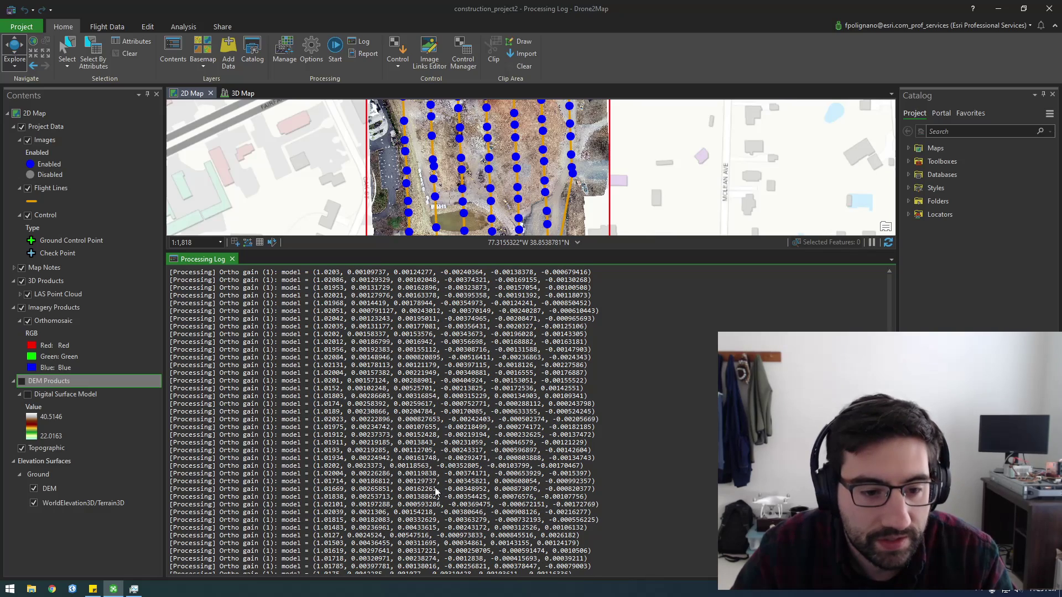
{"action": "left_click", "coordinate": [232, 259]}
Hide and collapse the Project Data group, and hide the 3D Products and Map Notes groups on the 2D map.
{"action": "scroll", "coordinate": [433, 403], "scroll_direction": "up", "scroll_amount": 2}
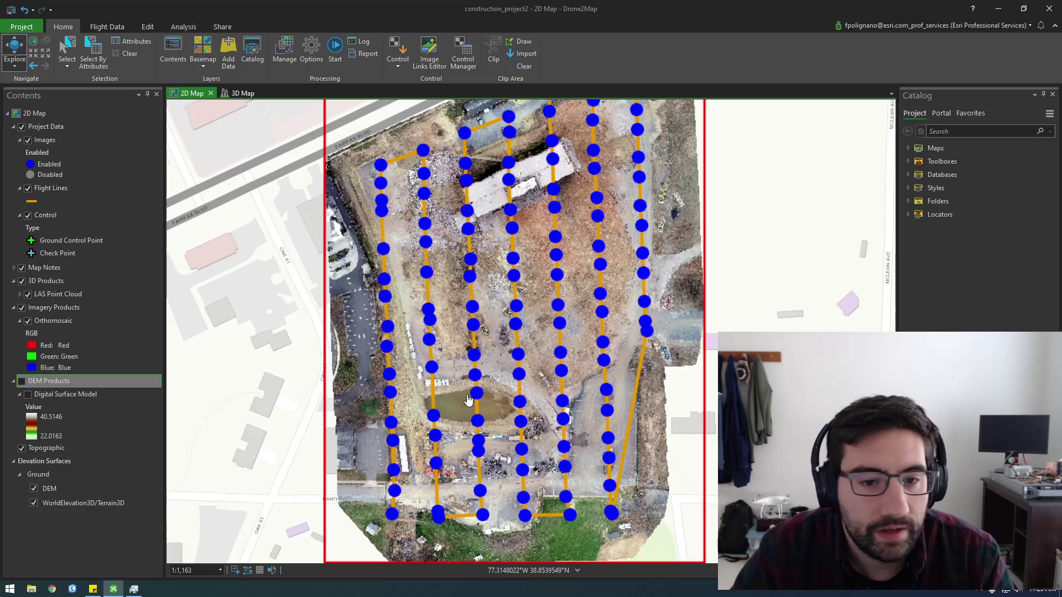
{"action": "left_click_drag", "start_coordinate": [486, 335], "coordinate": [476, 380]}
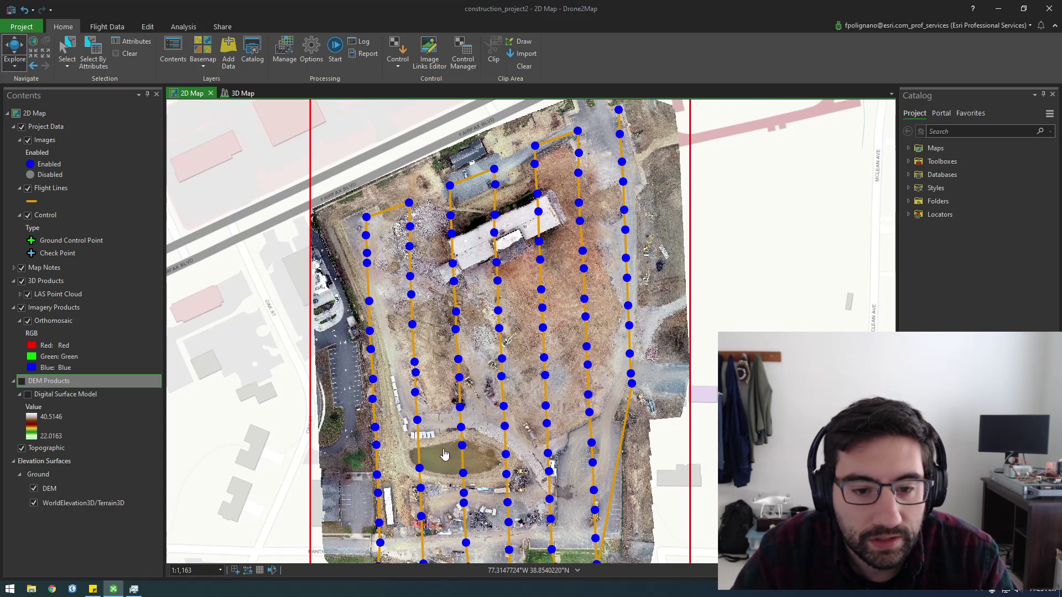
{"action": "left_click", "coordinate": [22, 127]}
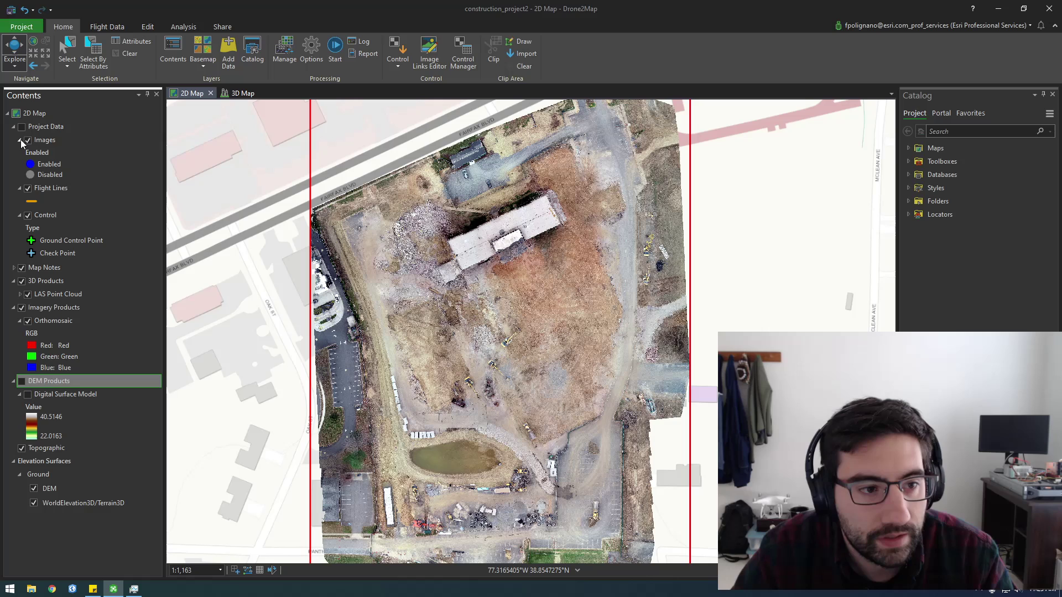
{"action": "left_click", "coordinate": [14, 127]}
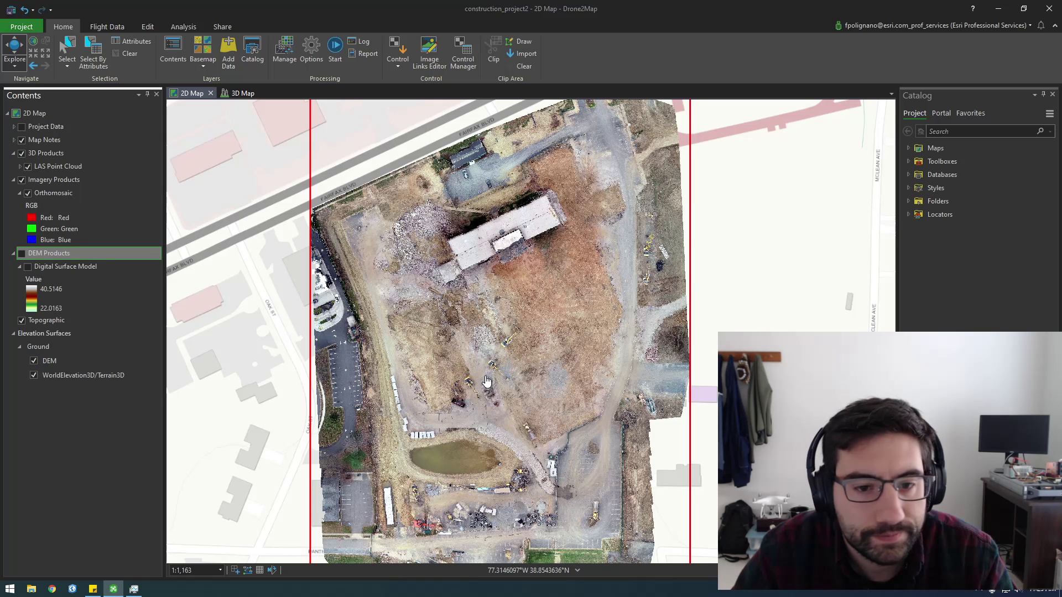
{"action": "left_click_drag", "start_coordinate": [484, 372], "coordinate": [484, 344]}
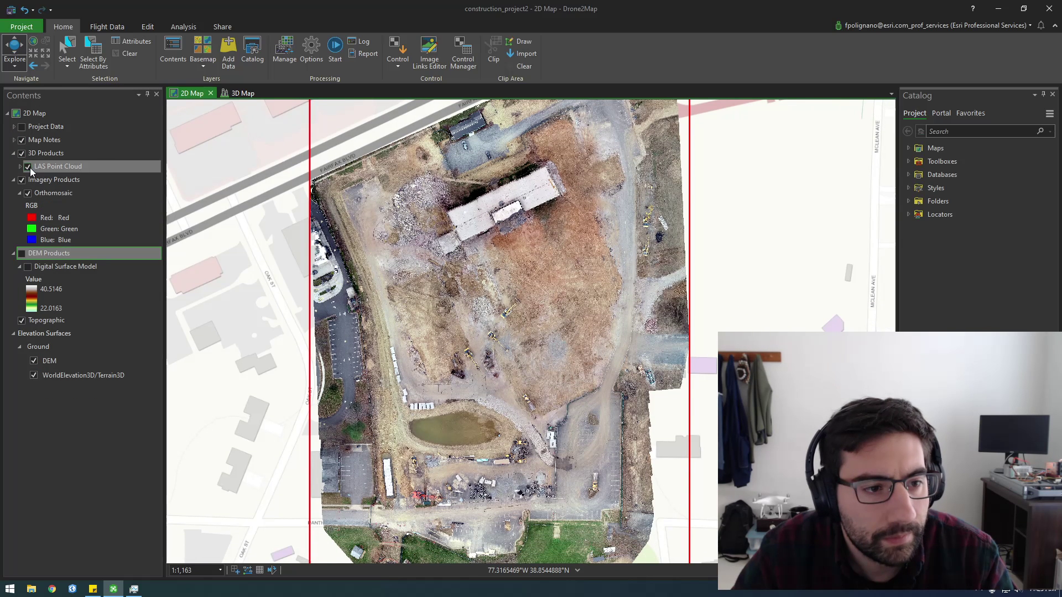
{"action": "left_click", "coordinate": [21, 154]}
{"action": "left_click", "coordinate": [22, 140]}
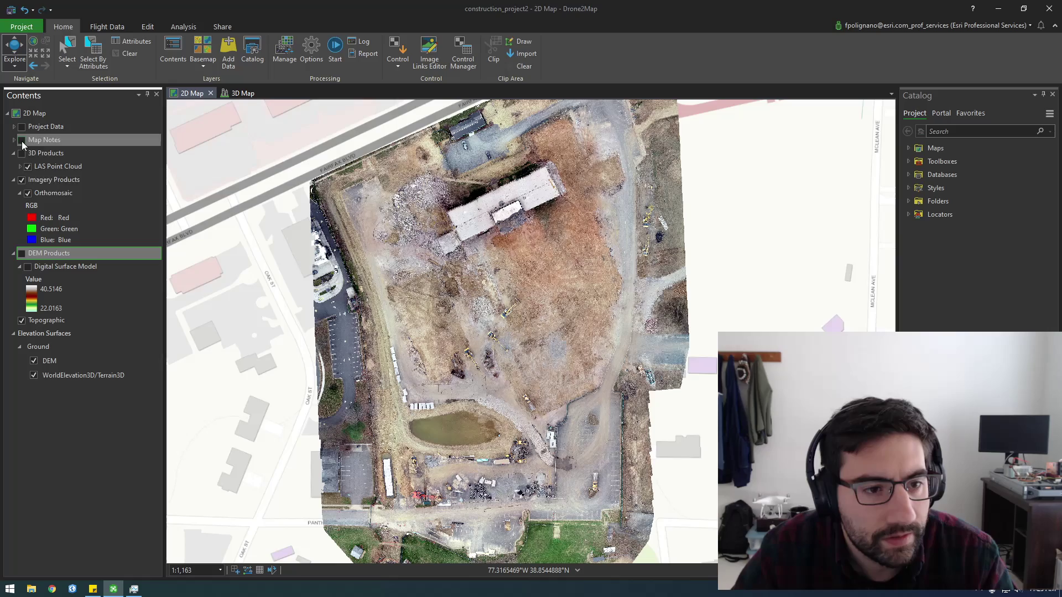
Examine the orthomosaic's detail around the yellow excavators and the rubble pile, and return to the whole site.
{"action": "left_click_drag", "start_coordinate": [496, 416], "coordinate": [501, 393]}
{"action": "scroll", "coordinate": [508, 395], "scroll_direction": "up", "scroll_amount": 2}
{"action": "scroll", "coordinate": [507, 394], "scroll_direction": "up", "scroll_amount": 3}
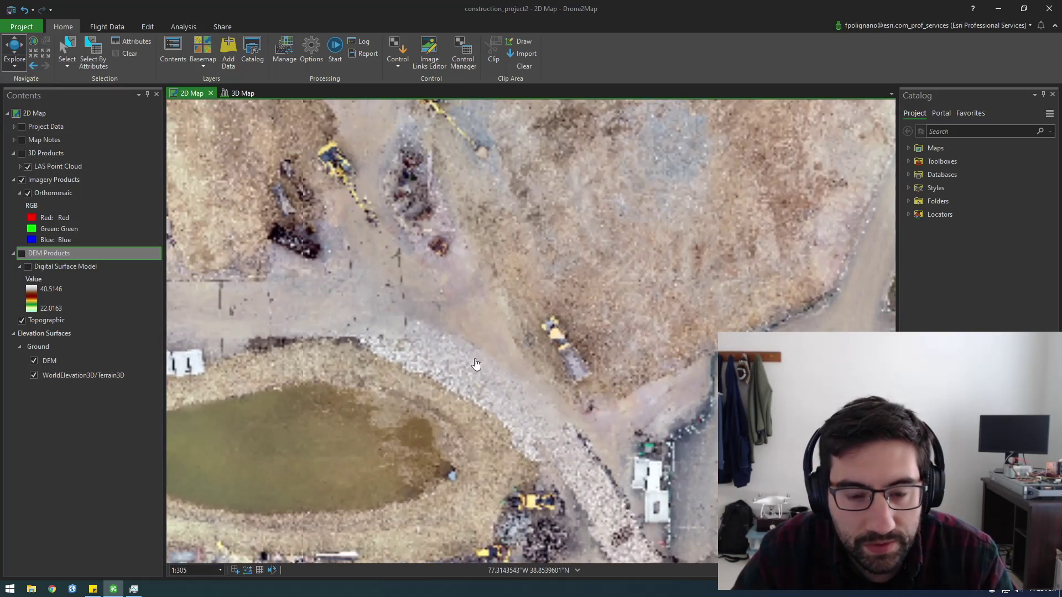
{"action": "scroll", "coordinate": [477, 437], "scroll_direction": "up", "scroll_amount": 2}
{"action": "scroll", "coordinate": [435, 351], "scroll_direction": "up", "scroll_amount": 3}
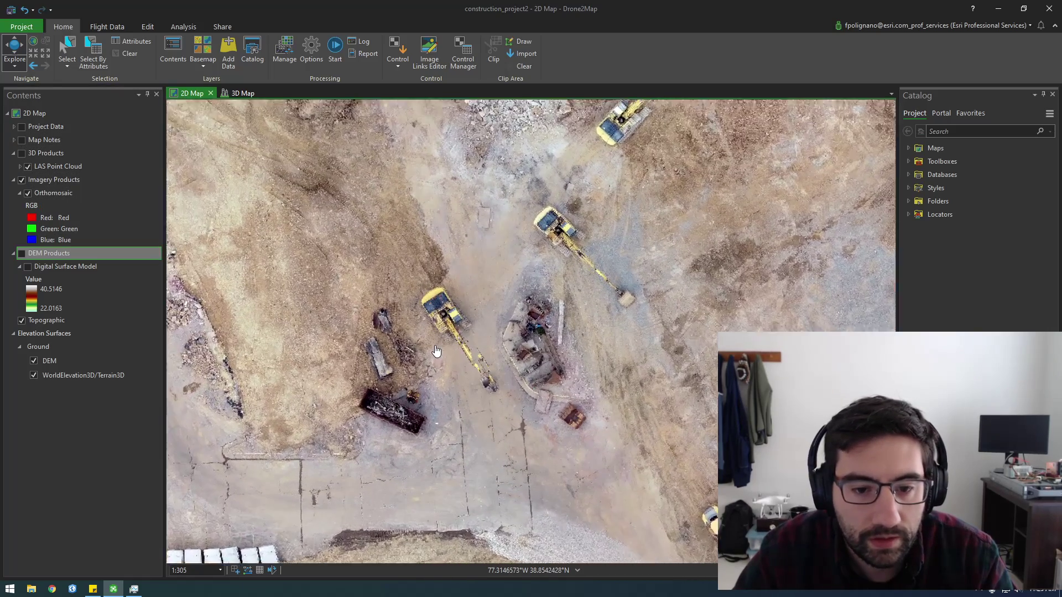
{"action": "scroll", "coordinate": [464, 291], "scroll_direction": "up", "scroll_amount": 3}
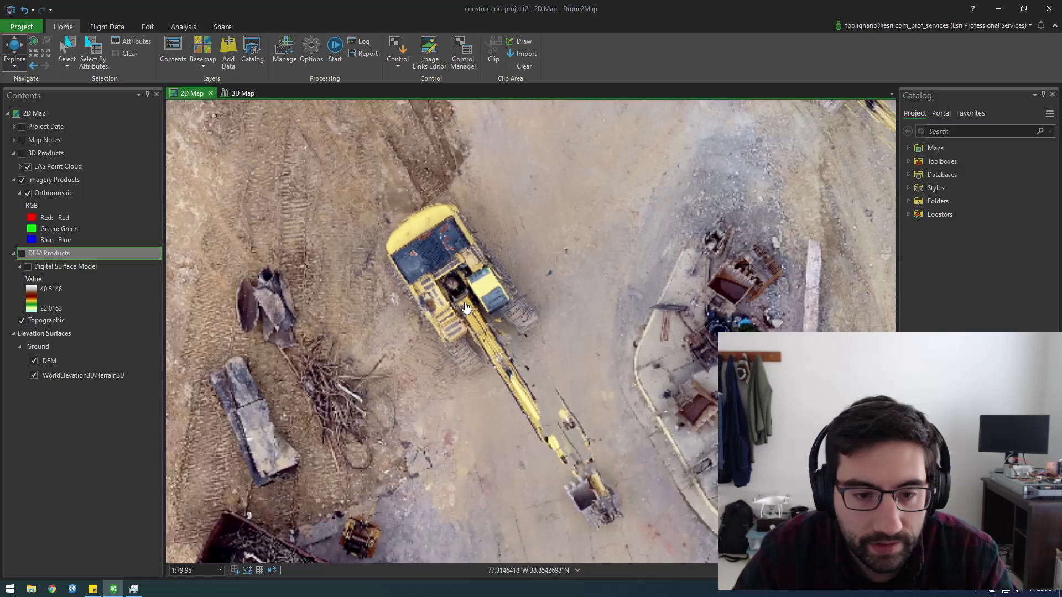
{"action": "scroll", "coordinate": [565, 311], "scroll_direction": "down", "scroll_amount": 1}
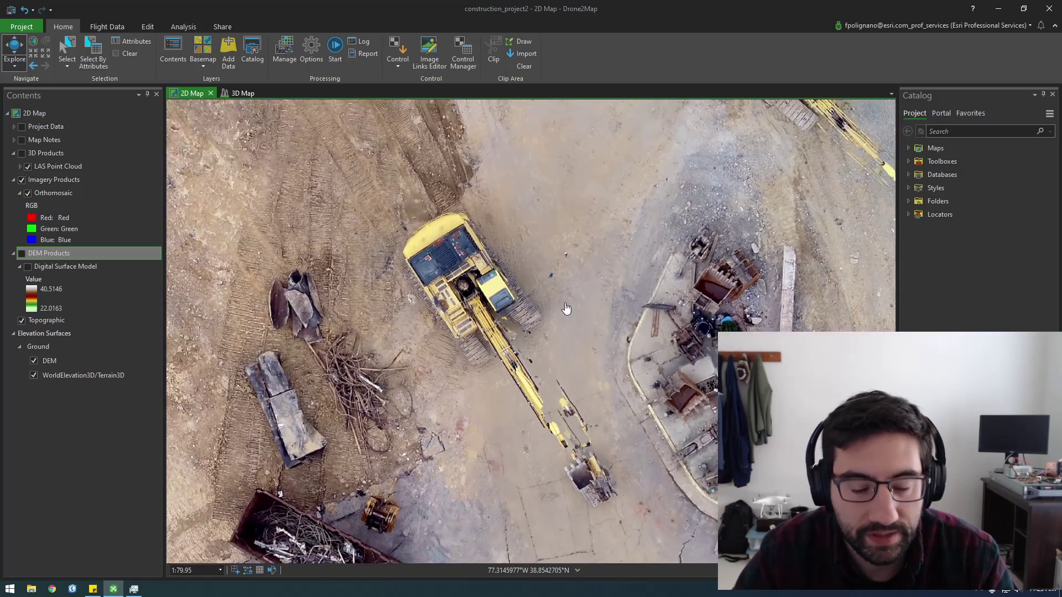
{"action": "left_click_drag", "start_coordinate": [707, 276], "coordinate": [513, 531]}
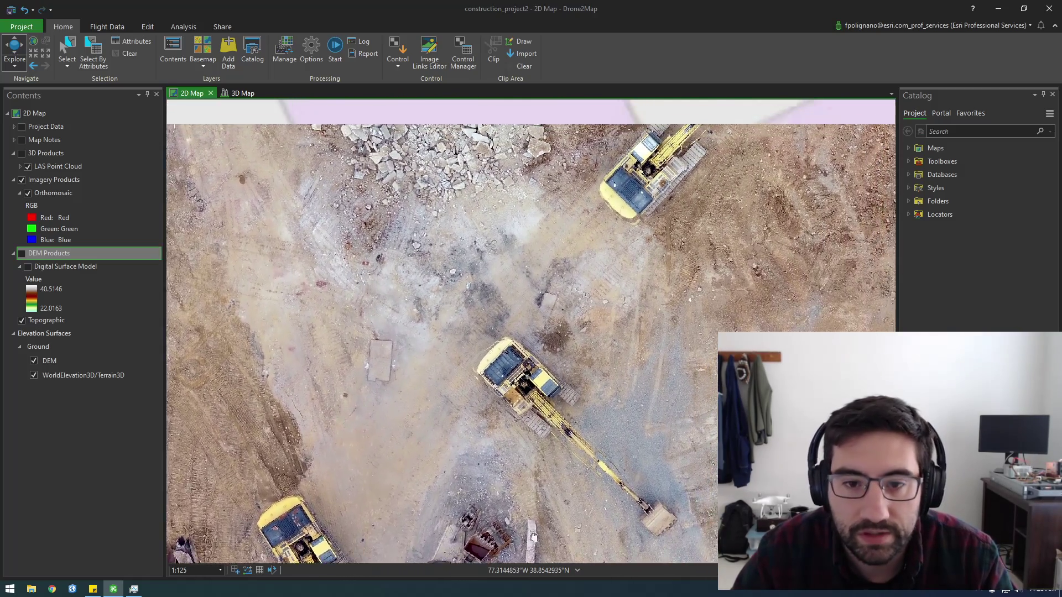
{"action": "left_click_drag", "start_coordinate": [526, 335], "coordinate": [515, 415]}
{"action": "left_click_drag", "start_coordinate": [512, 351], "coordinate": [593, 502]}
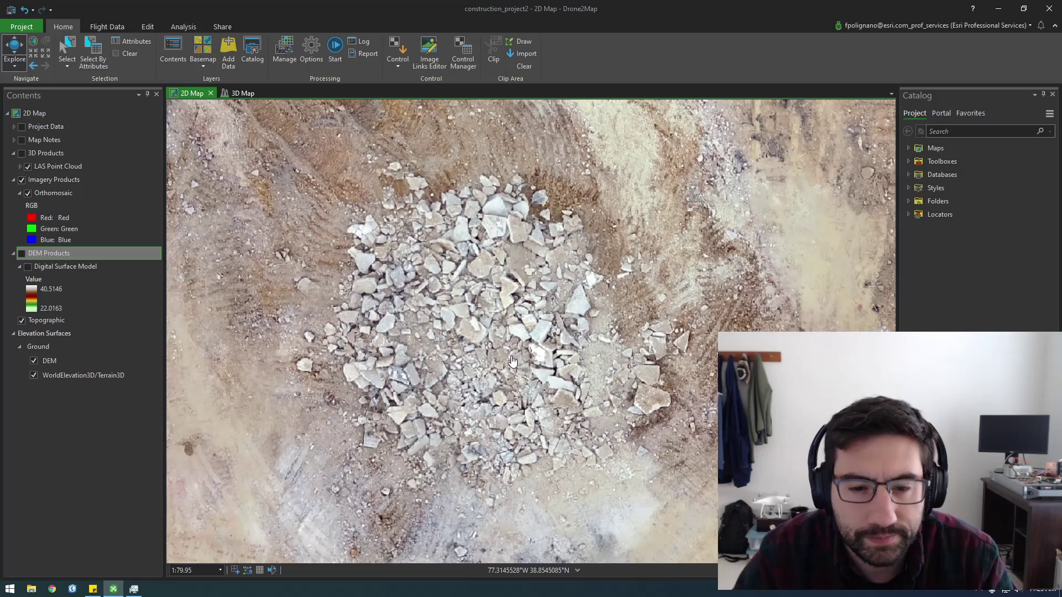
{"action": "scroll", "coordinate": [518, 355], "scroll_direction": "down", "scroll_amount": 2}
{"action": "scroll", "coordinate": [518, 356], "scroll_direction": "down", "scroll_amount": 4}
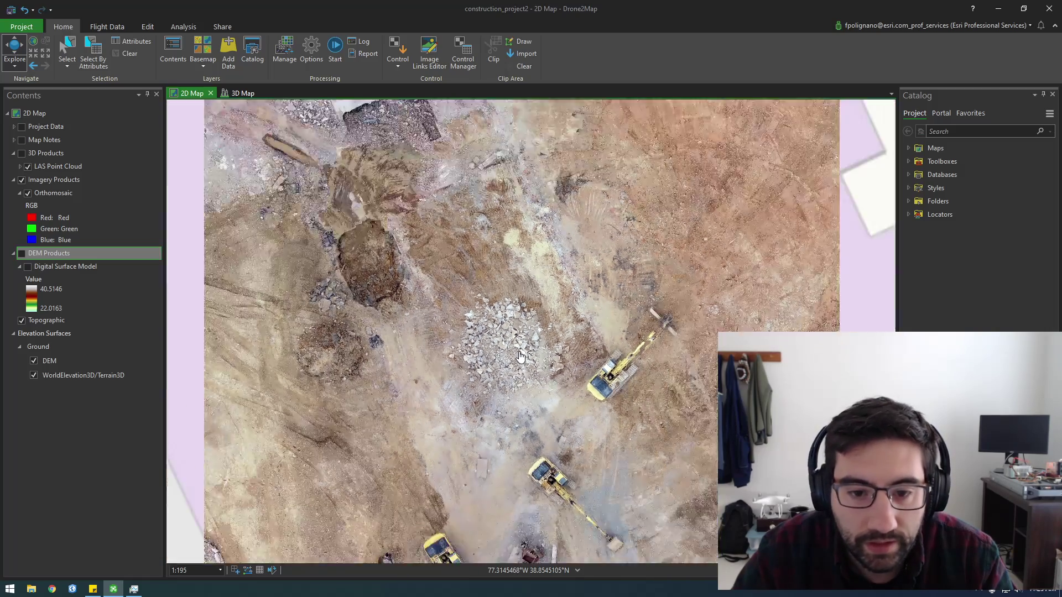
{"action": "scroll", "coordinate": [541, 359], "scroll_direction": "down", "scroll_amount": 2}
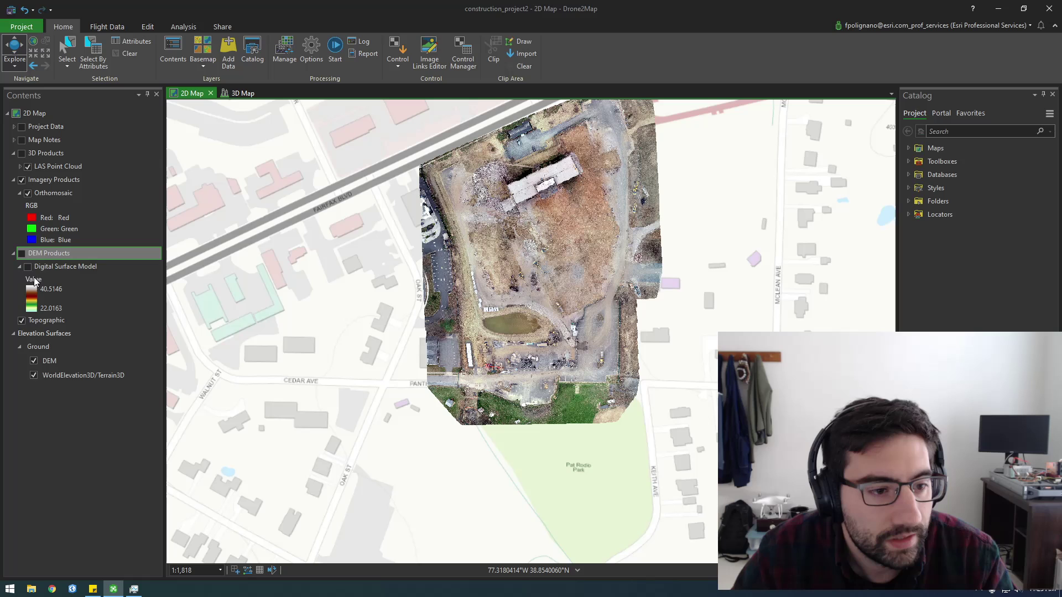
Show the DEM Products group with its Digital Surface Model layer, and hide the Imagery Products group.
{"action": "left_click", "coordinate": [22, 254]}
{"action": "left_click", "coordinate": [27, 267]}
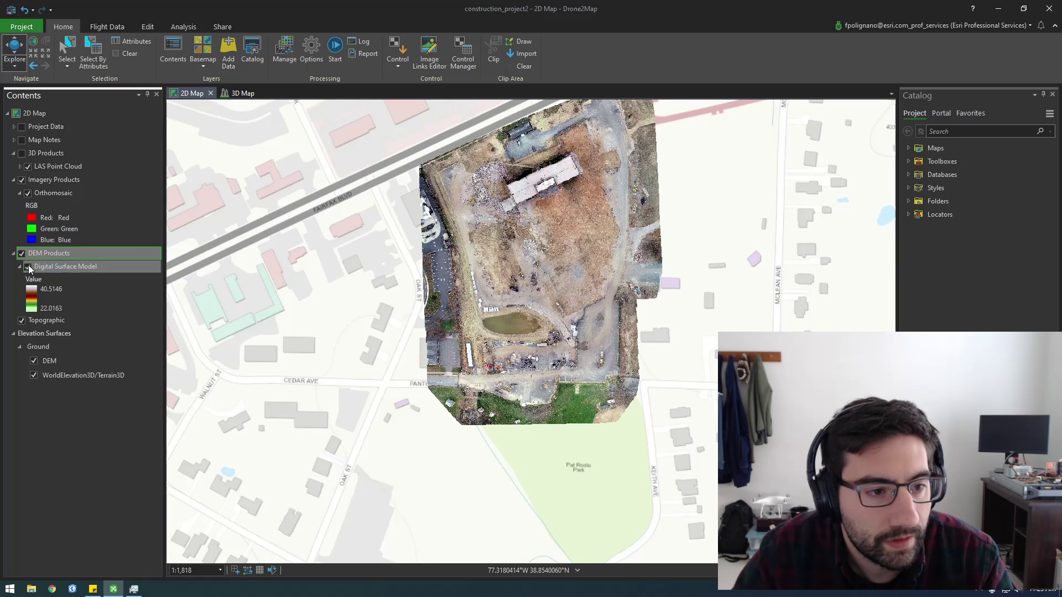
{"action": "left_click", "coordinate": [18, 180]}
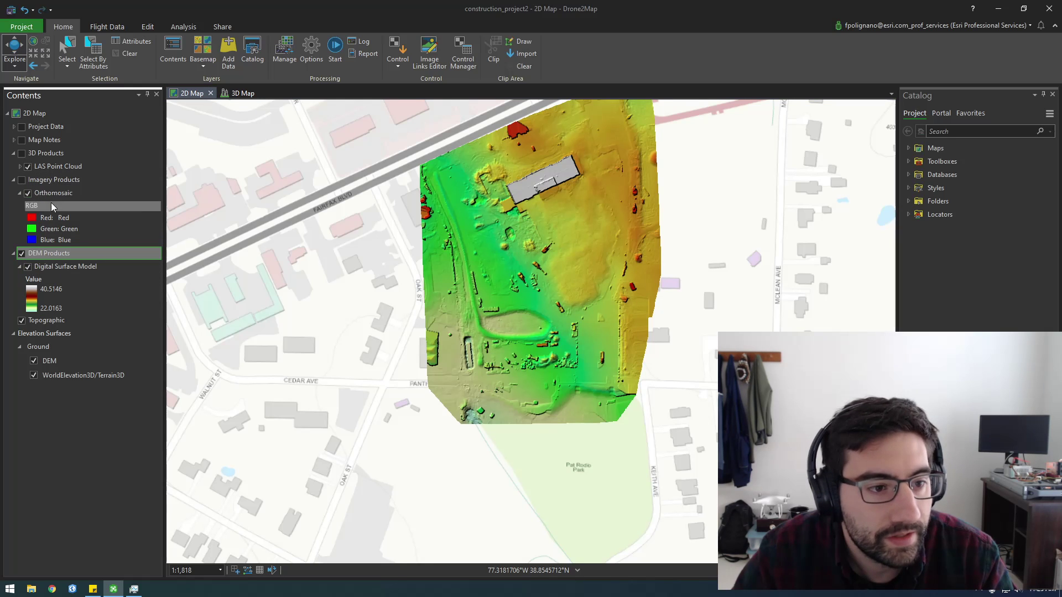
{"action": "left_click", "coordinate": [21, 180]}
{"action": "left_click", "coordinate": [22, 180]}
Inspect the digital surface model around the excavators and debris piles, and hide the DEM Products group.
{"action": "scroll", "coordinate": [532, 398], "scroll_direction": "up", "scroll_amount": 3}
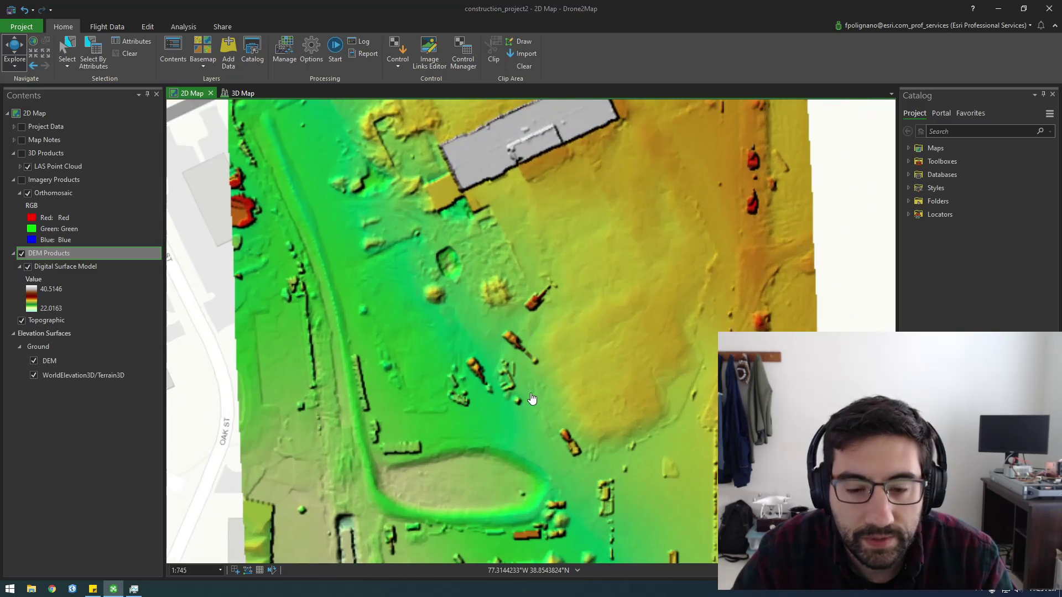
{"action": "left_click_drag", "start_coordinate": [531, 398], "coordinate": [500, 463]}
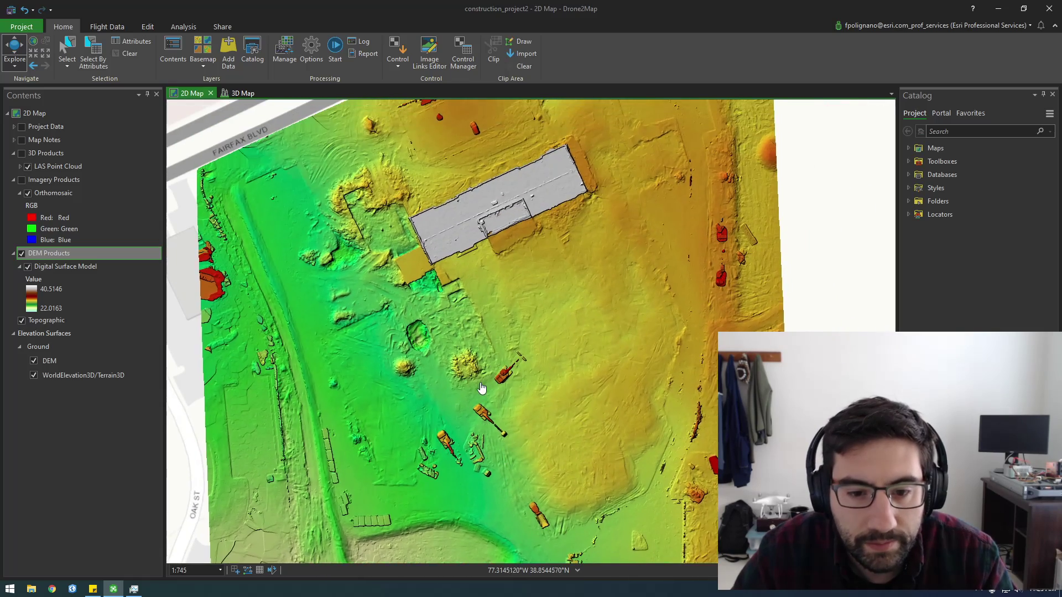
{"action": "scroll", "coordinate": [481, 390], "scroll_direction": "up", "scroll_amount": 2}
{"action": "scroll", "coordinate": [527, 408], "scroll_direction": "up", "scroll_amount": 1}
{"action": "scroll", "coordinate": [522, 446], "scroll_direction": "up", "scroll_amount": 3}
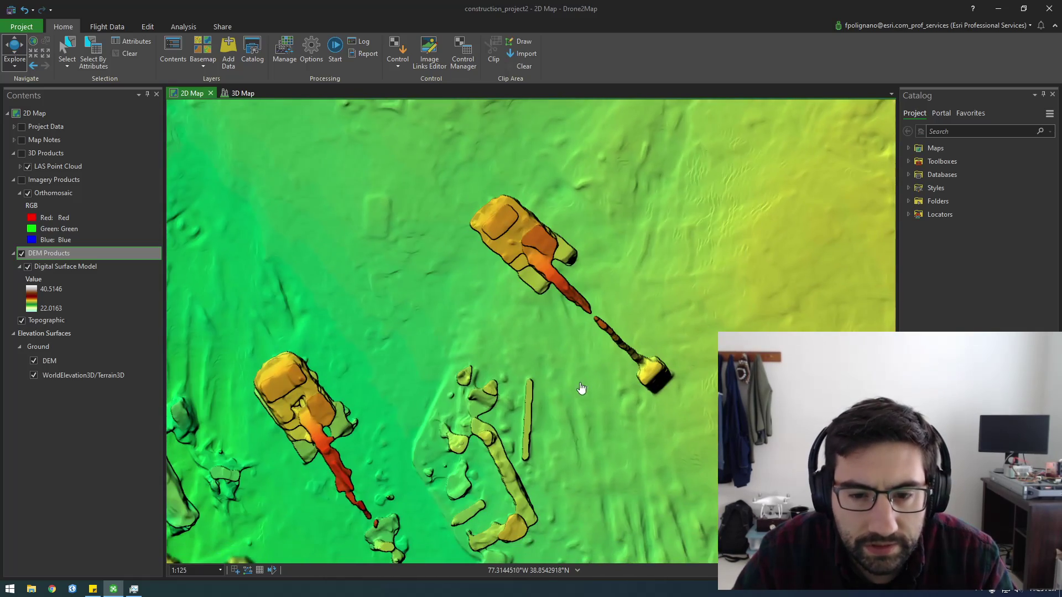
{"action": "scroll", "coordinate": [525, 361], "scroll_direction": "down", "scroll_amount": 3}
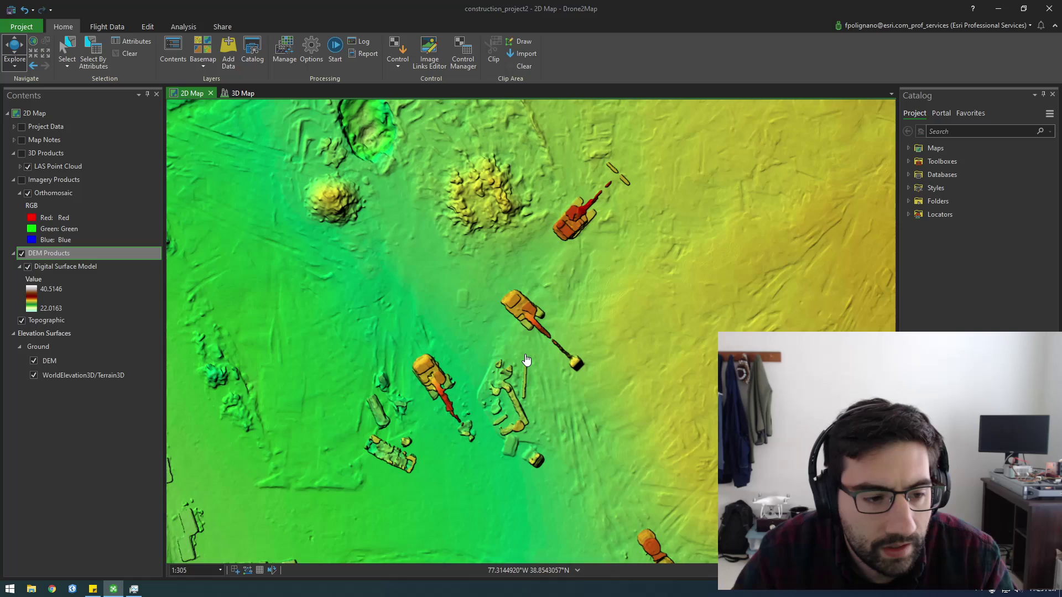
{"action": "left_click", "coordinate": [21, 254]}
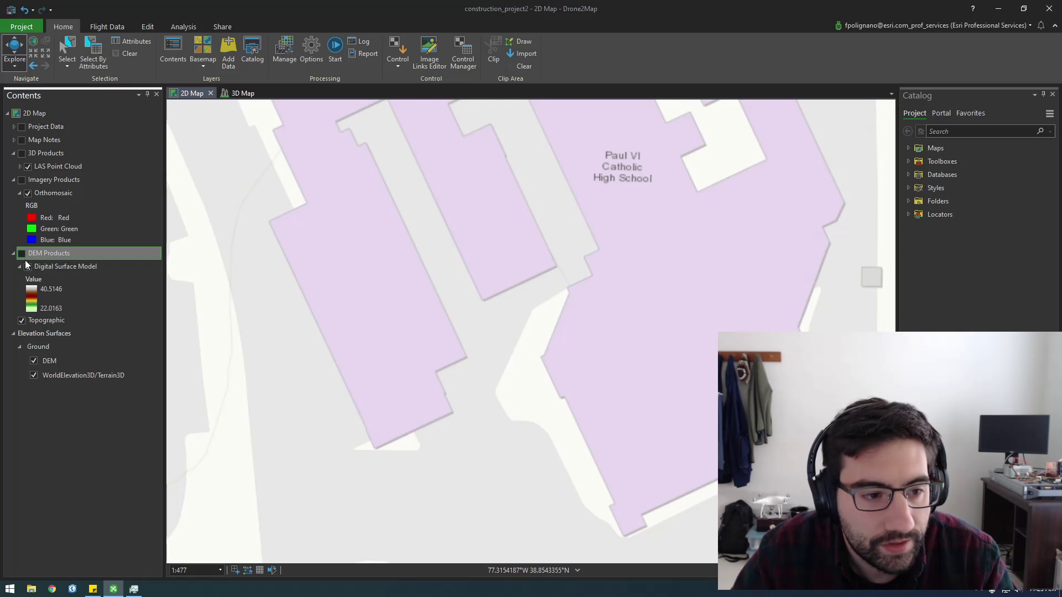
{"action": "left_click_drag", "start_coordinate": [424, 299], "coordinate": [392, 365]}
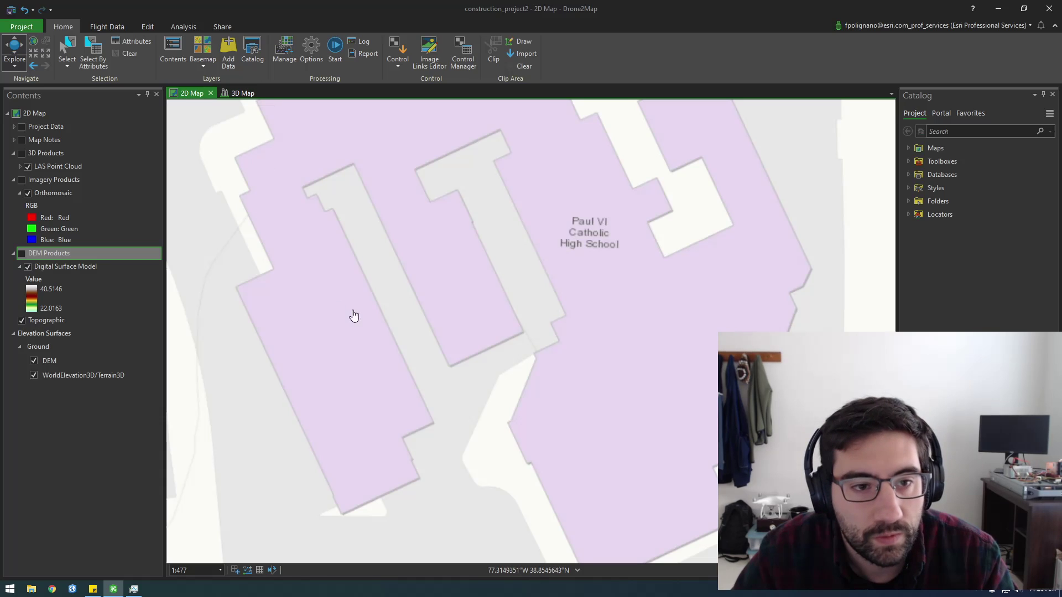
Switch to the 3D map and hide the Project Data group with its images and flight lines.
{"action": "left_click", "coordinate": [237, 97]}
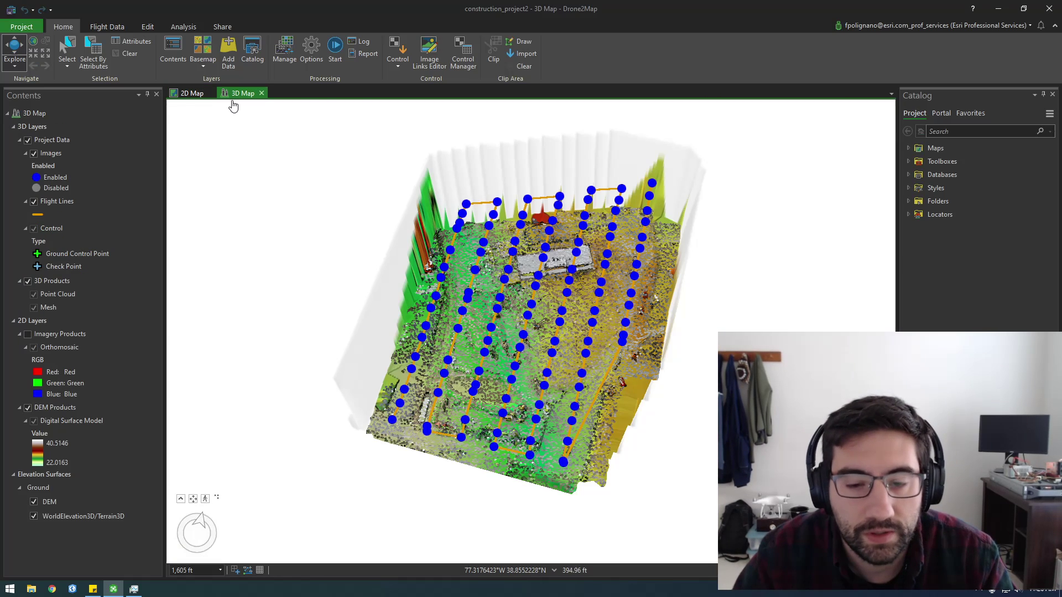
{"action": "left_click_drag", "start_coordinate": [516, 301], "coordinate": [474, 301]}
{"action": "scroll", "coordinate": [506, 365], "scroll_direction": "up", "scroll_amount": 2}
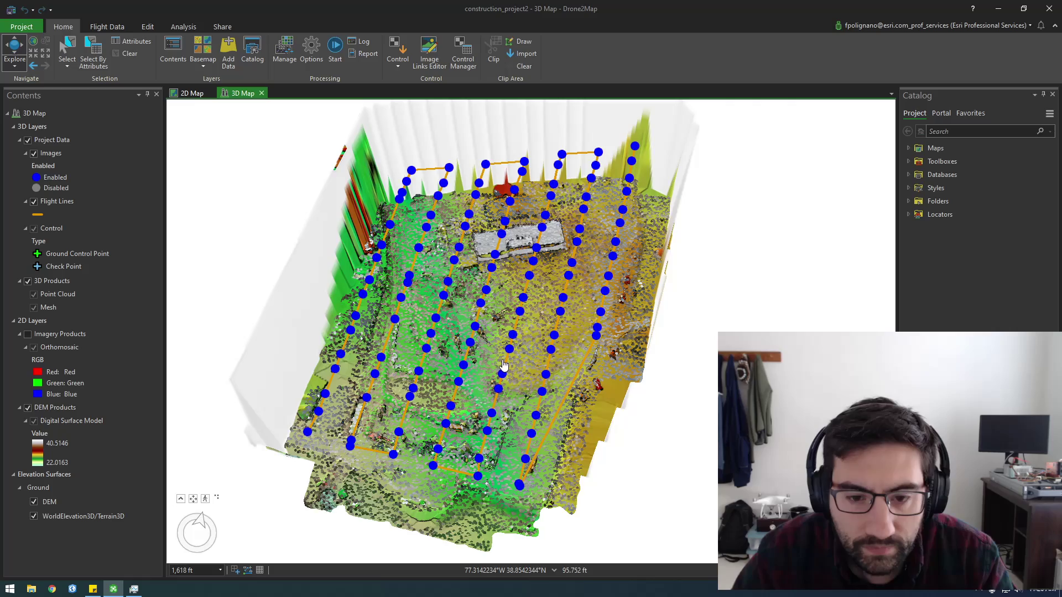
{"action": "middle_click_drag", "start_coordinate": [476, 372], "coordinate": [516, 358]}
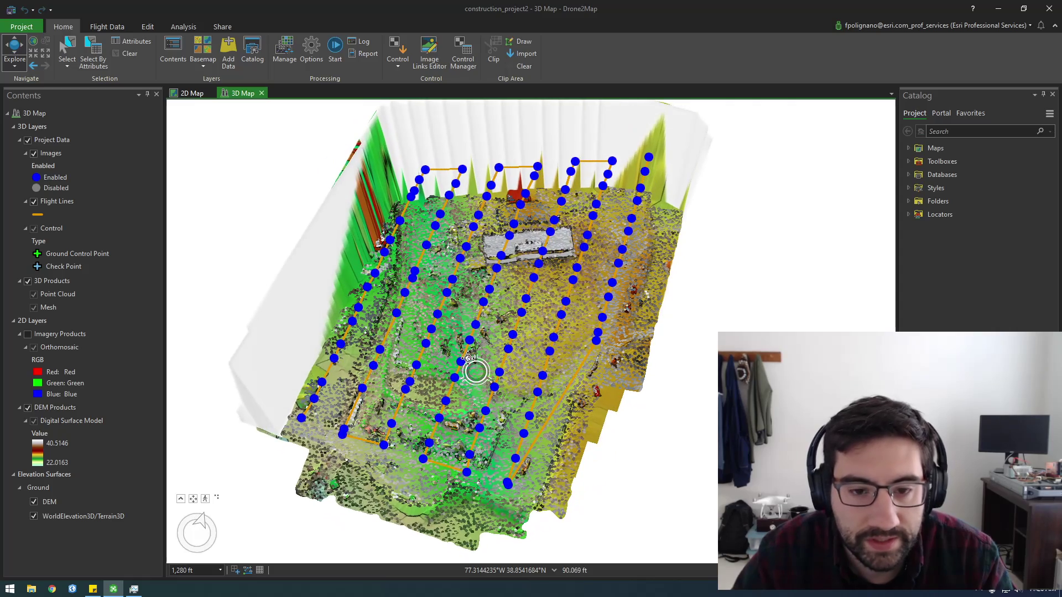
{"action": "left_click", "coordinate": [29, 142]}
{"action": "left_click", "coordinate": [28, 141]}
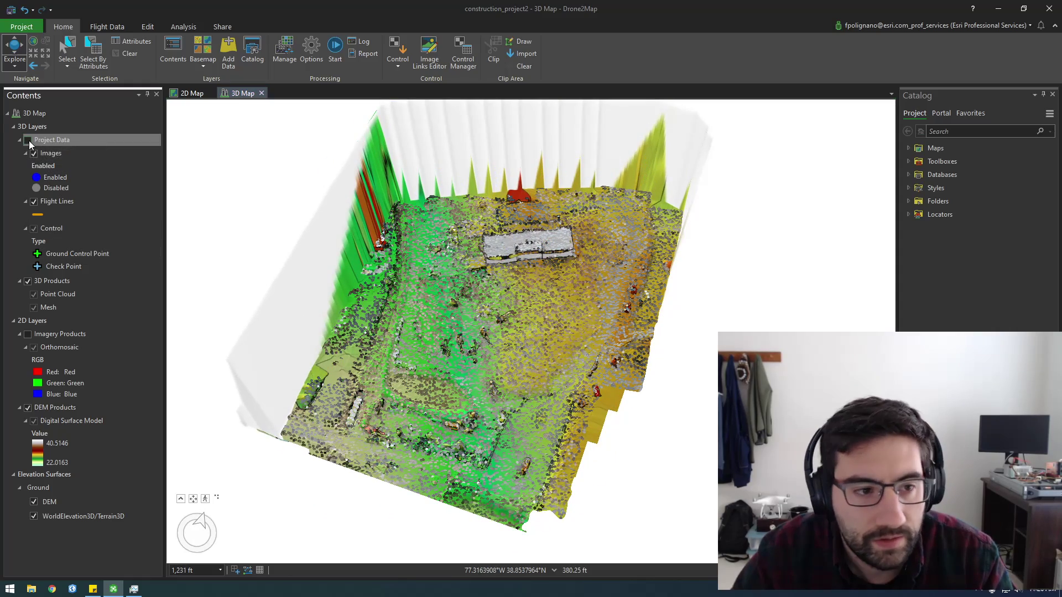
Hide the Point Cloud layer, the DEM Products group, and the DEM and WorldElevation3D/Terrain3D ground elevation surfaces.
{"action": "left_click", "coordinate": [34, 295]}
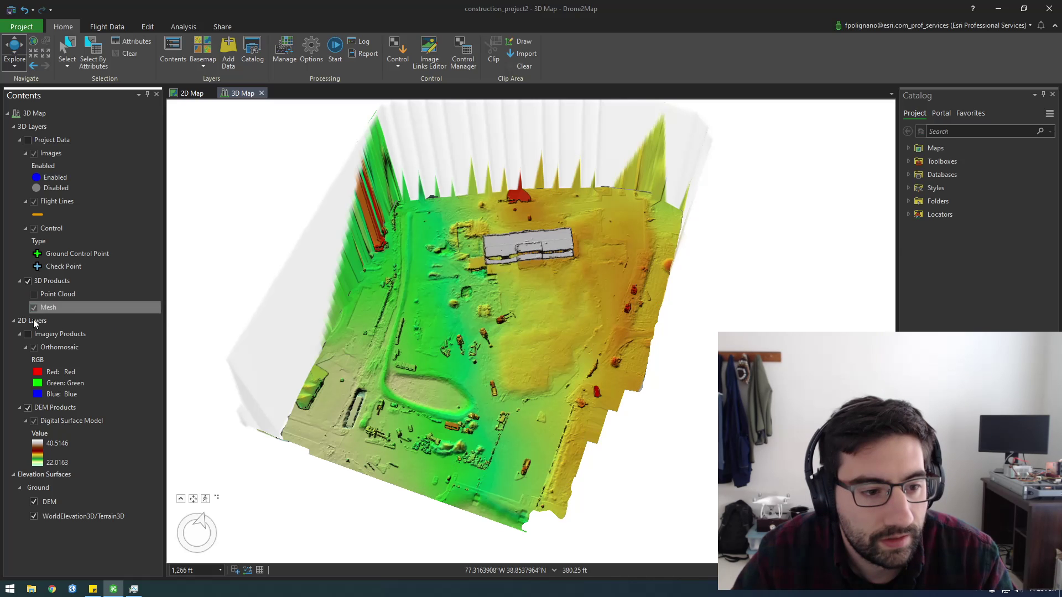
{"action": "left_click", "coordinate": [29, 408]}
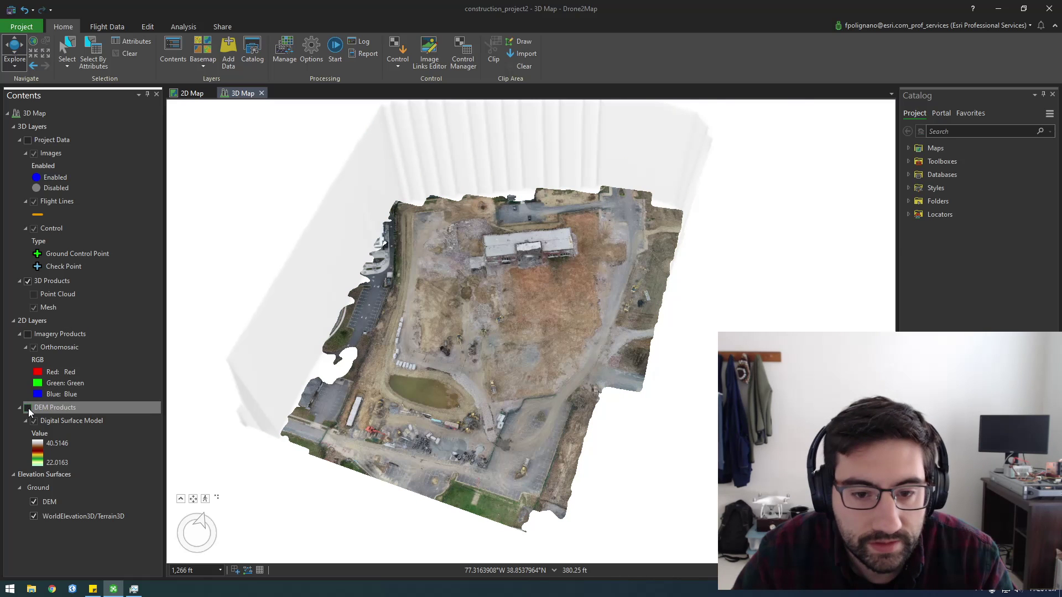
{"action": "left_click", "coordinate": [34, 501]}
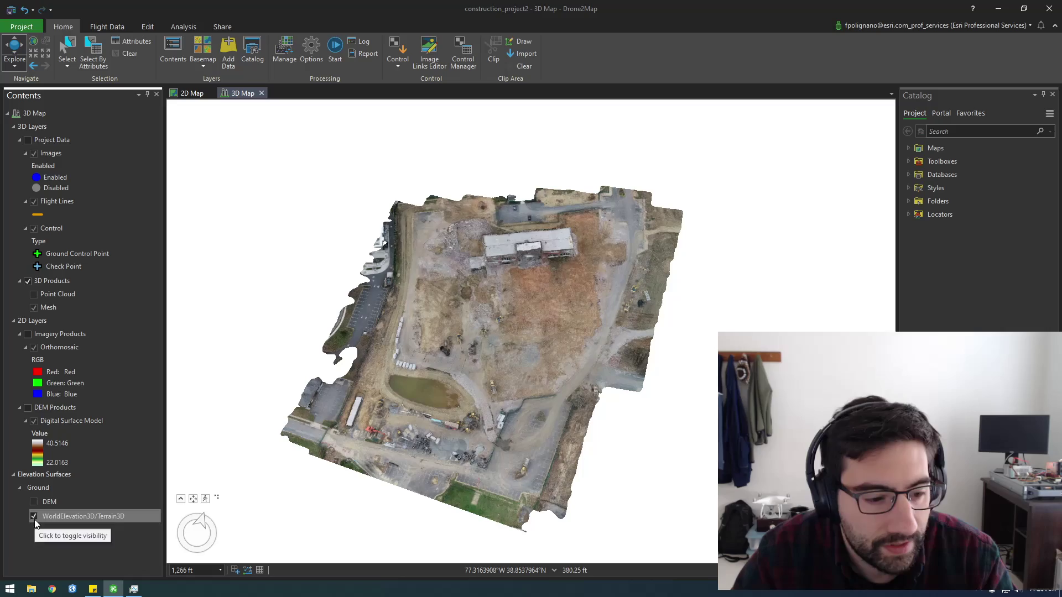
Examine the mesh around the excavators, debris piles and partly demolished building from several angles.
{"action": "scroll", "coordinate": [467, 336], "scroll_direction": "up", "scroll_amount": 3}
{"action": "middle_click_drag", "start_coordinate": [476, 325], "coordinate": [531, 414]}
{"action": "scroll", "coordinate": [532, 414], "scroll_direction": "up", "scroll_amount": 10}
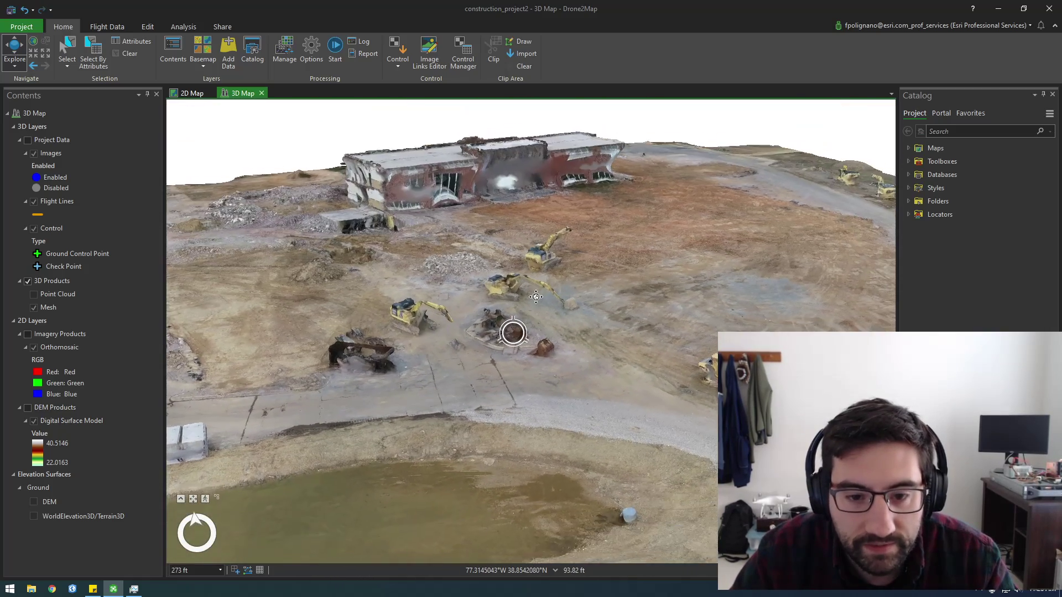
{"action": "mouse_move", "coordinate": [535, 297]}
{"action": "middle_mouse_down"}
{"action": "mouse_move", "coordinate": [614, 310]}
{"action": "mouse_move", "coordinate": [691, 385]}
{"action": "mouse_move", "coordinate": [464, 408]}
{"action": "middle_mouse_up"}
{"action": "middle_click_drag", "start_coordinate": [333, 412], "coordinate": [527, 424]}
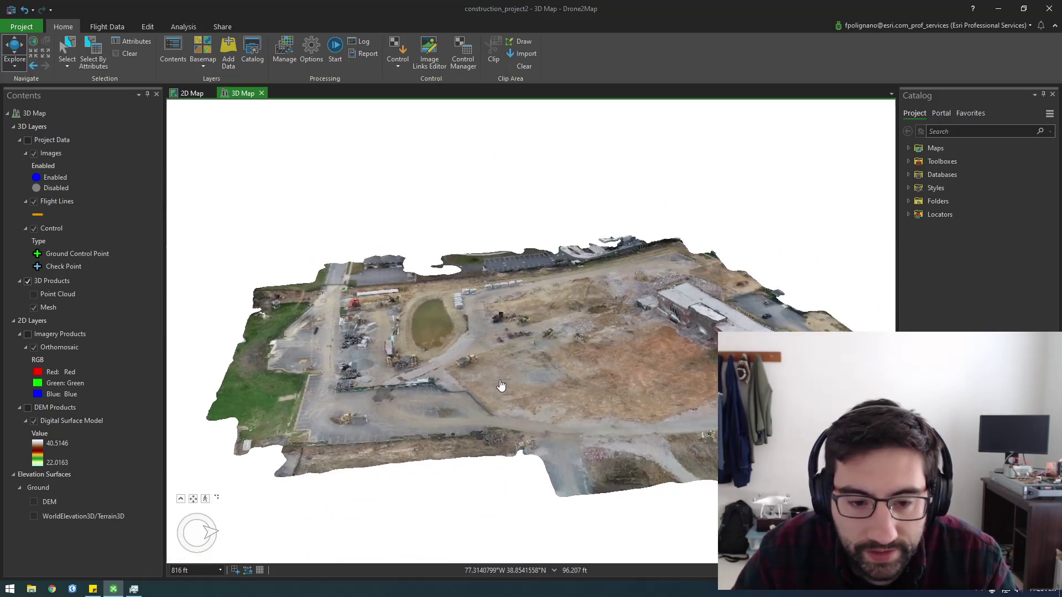
Inspect the mesh's detail along the fence between the grass area and the parking lot.
{"action": "scroll", "coordinate": [500, 385], "scroll_direction": "up", "scroll_amount": 4}
{"action": "mouse_move", "coordinate": [360, 358]}
{"action": "middle_mouse_down"}
{"action": "mouse_move", "coordinate": [412, 407]}
{"action": "mouse_move", "coordinate": [457, 382]}
{"action": "mouse_move", "coordinate": [387, 384]}
{"action": "middle_mouse_up"}
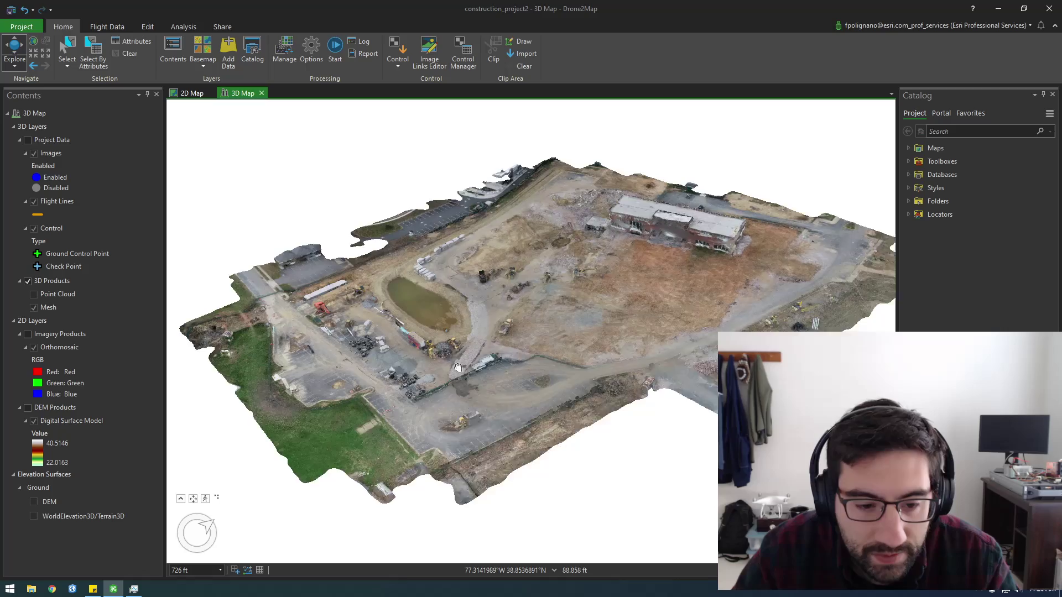
{"action": "scroll", "coordinate": [359, 393], "scroll_direction": "up", "scroll_amount": 5}
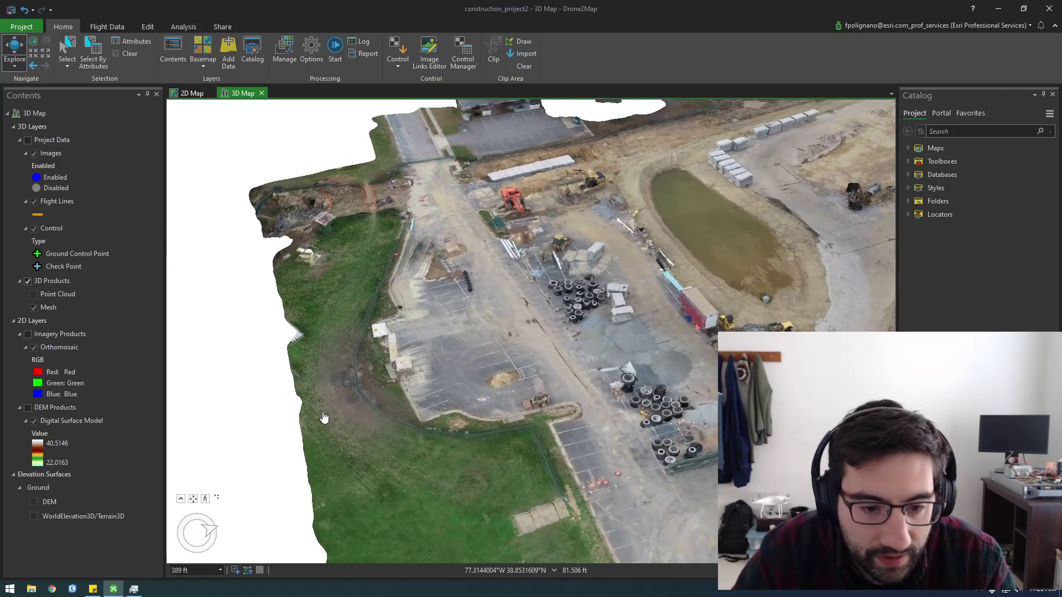
{"action": "scroll", "coordinate": [326, 415], "scroll_direction": "up", "scroll_amount": 3}
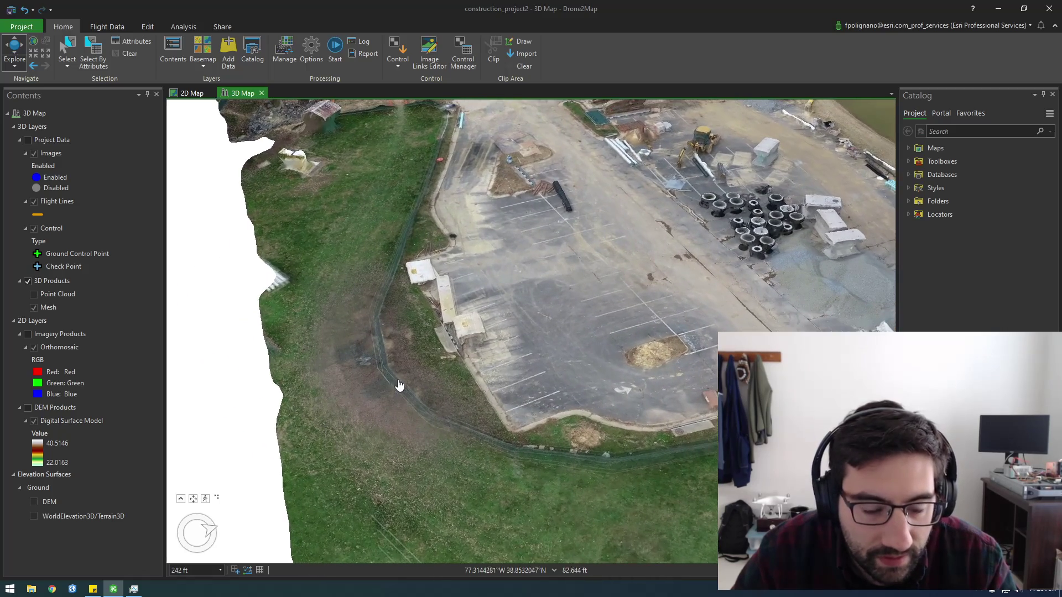
{"action": "scroll", "coordinate": [400, 385], "scroll_direction": "down", "scroll_amount": 5}
Inspect the mesh around the pond and the stored construction materials, and return to an oblique view of the whole site.
{"action": "mouse_move", "coordinate": [448, 357]}
{"action": "middle_mouse_down"}
{"action": "mouse_move", "coordinate": [598, 344]}
{"action": "mouse_move", "coordinate": [662, 292]}
{"action": "middle_mouse_up"}
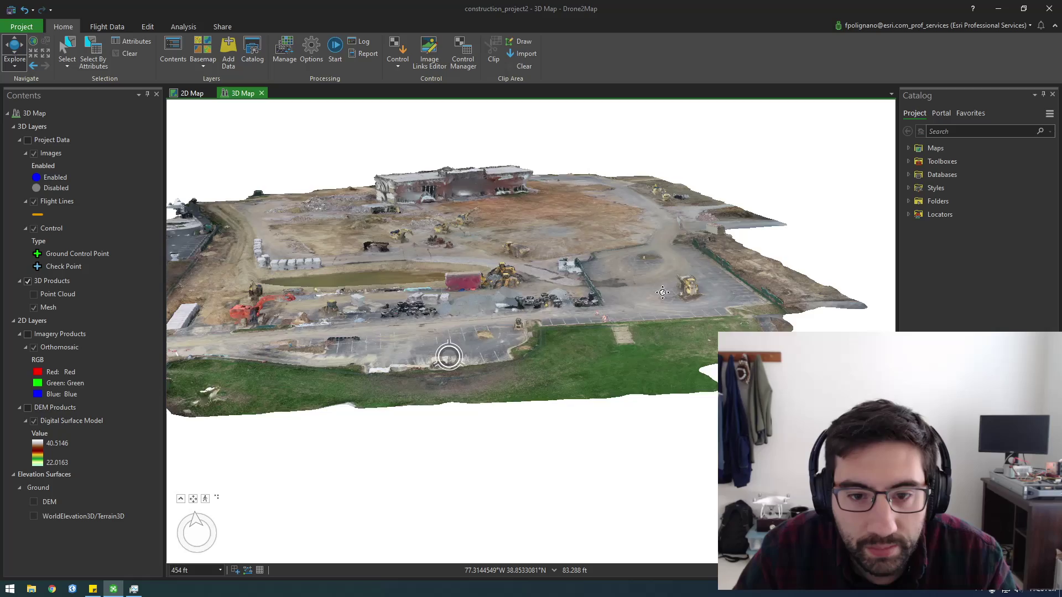
{"action": "scroll", "coordinate": [509, 409], "scroll_direction": "up", "scroll_amount": 4}
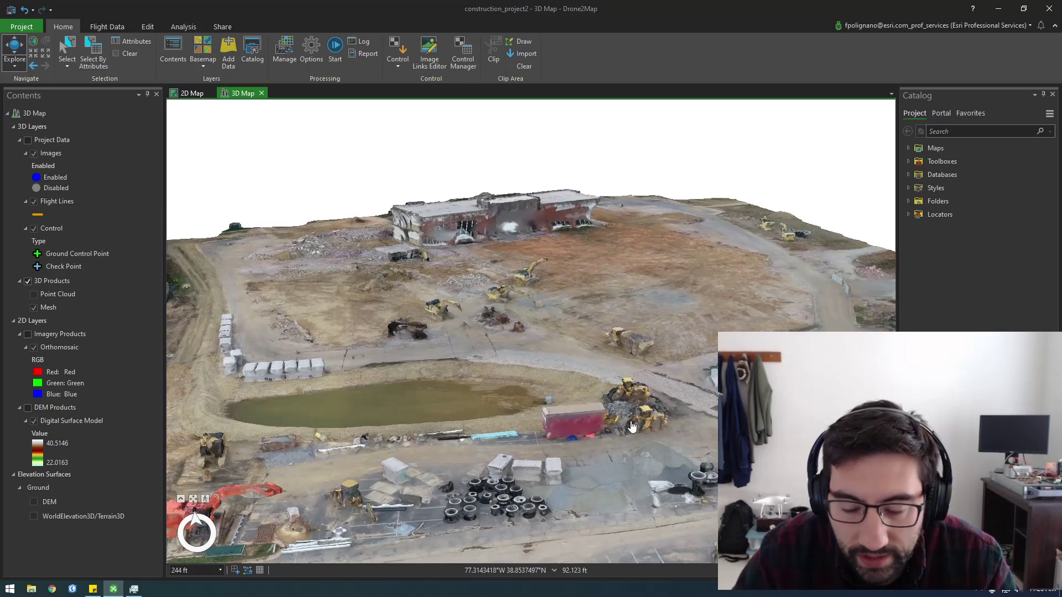
{"action": "middle_click_drag", "start_coordinate": [632, 426], "coordinate": [582, 485]}
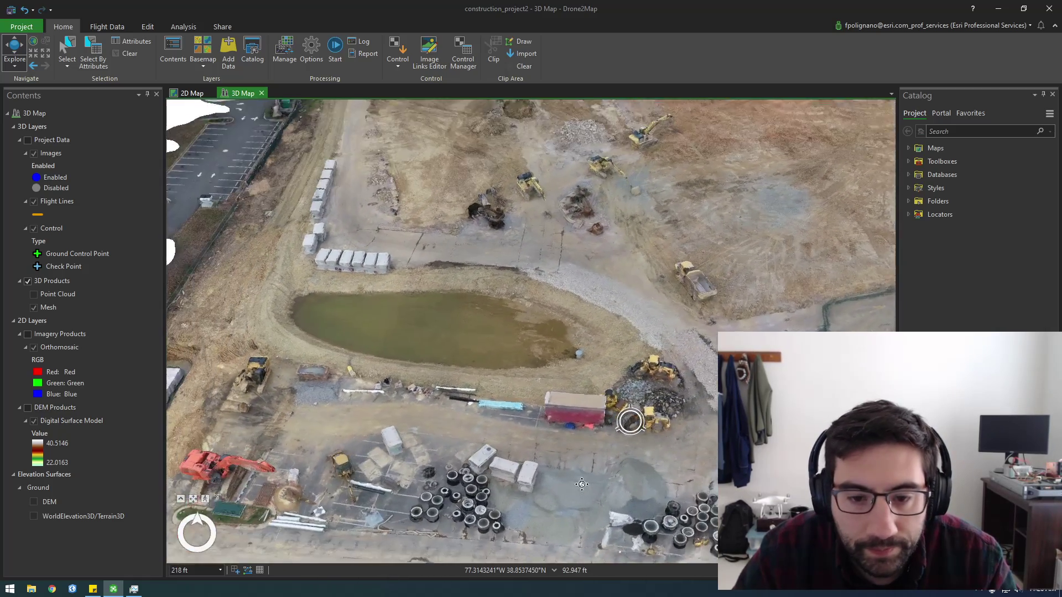
{"action": "scroll", "coordinate": [581, 484], "scroll_direction": "down", "scroll_amount": 9}
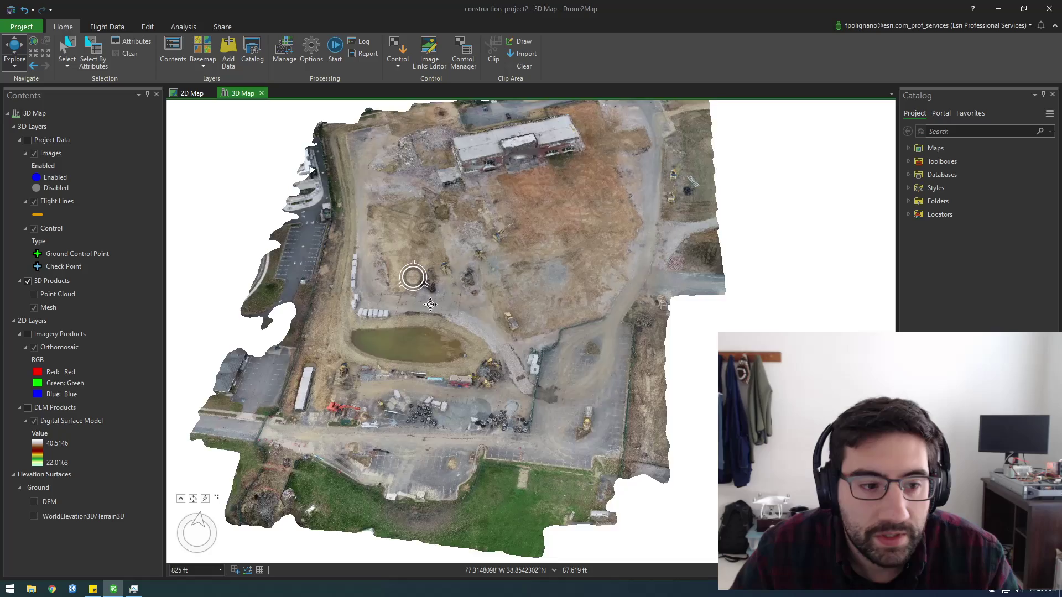
{"action": "middle_click_drag", "start_coordinate": [430, 304], "coordinate": [438, 332]}
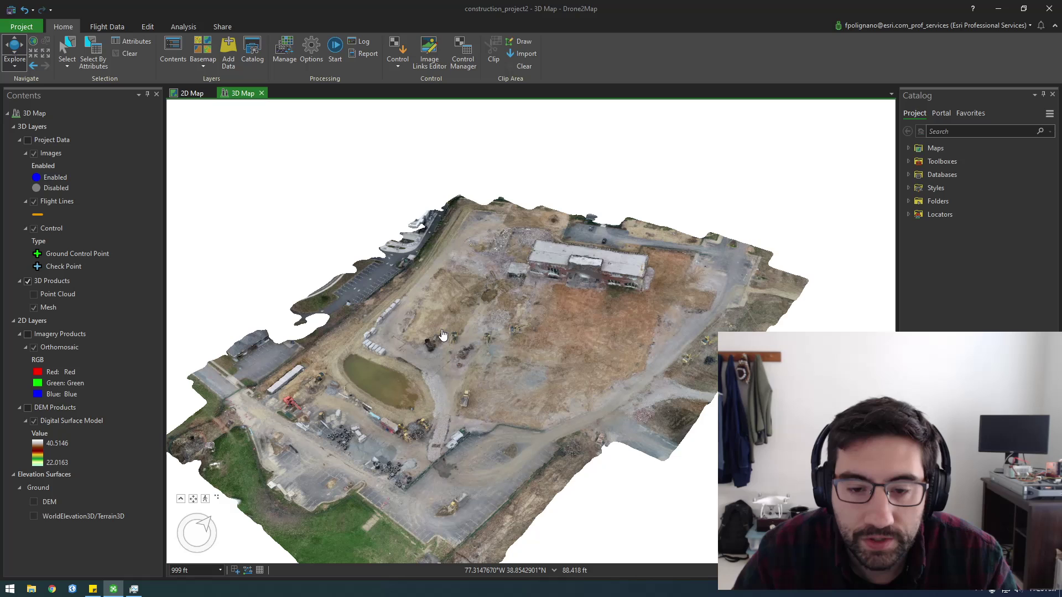
{"action": "middle_click_drag", "start_coordinate": [532, 319], "coordinate": [482, 387]}
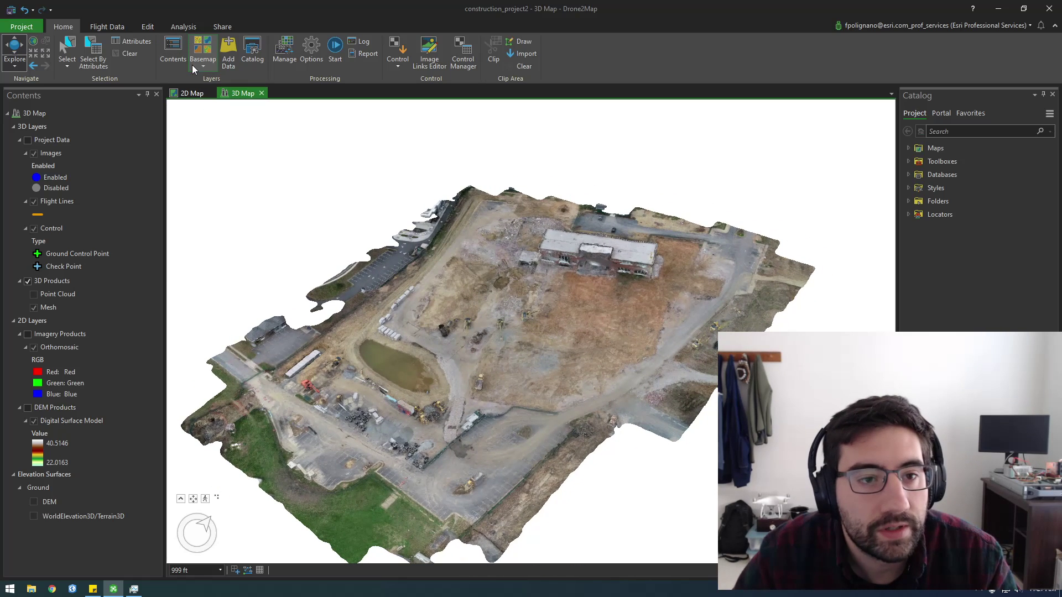
Share the Mesh as a scene layer titled Construction Site.
{"action": "left_click", "coordinate": [218, 30]}
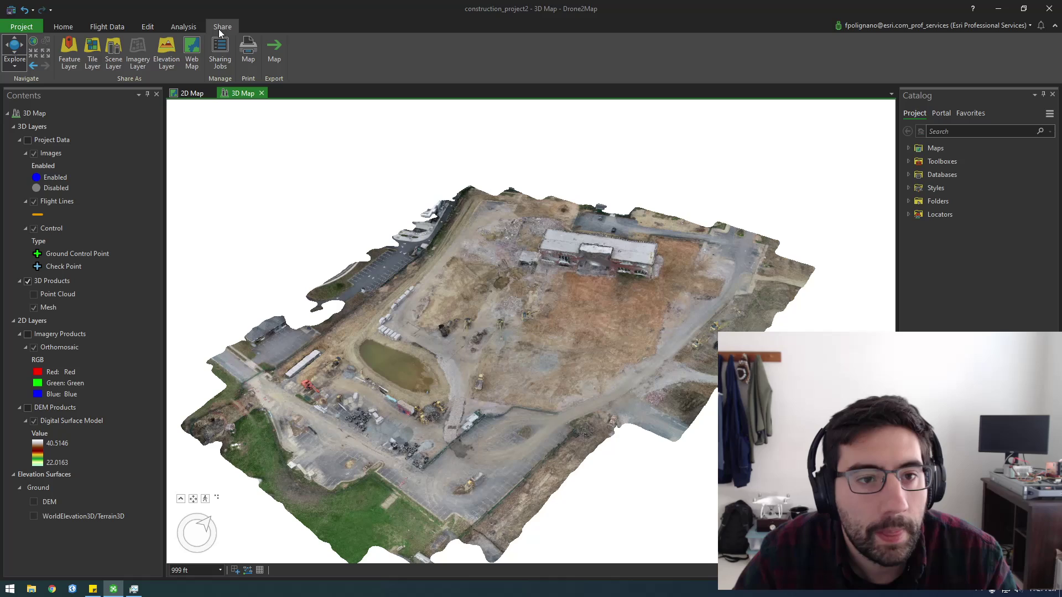
{"action": "left_click_drag", "start_coordinate": [450, 361], "coordinate": [497, 345]}
{"action": "middle_click_drag", "start_coordinate": [498, 349], "coordinate": [555, 352]}
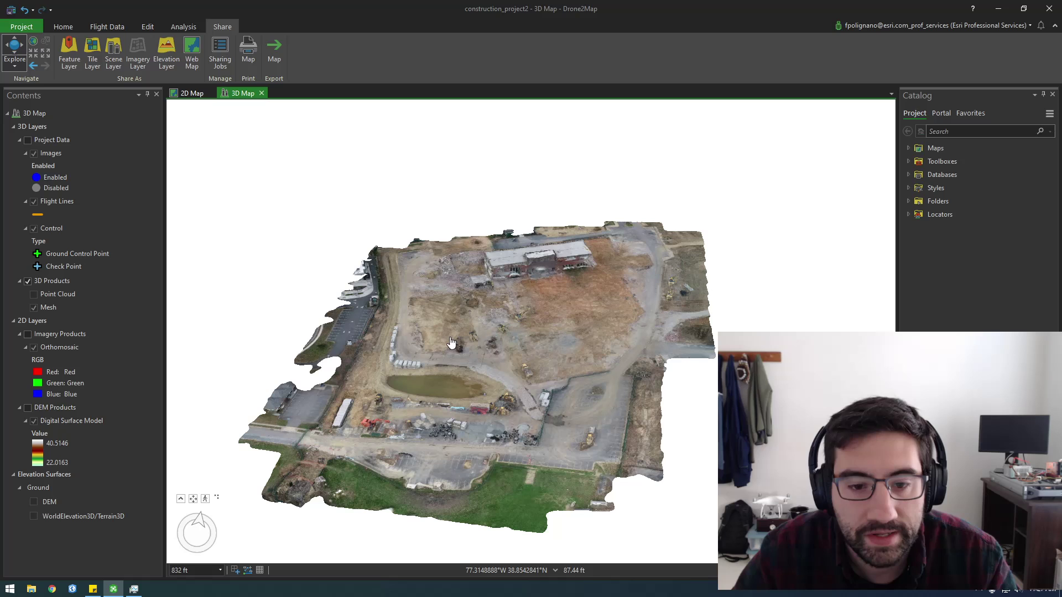
{"action": "left_click_drag", "start_coordinate": [544, 381], "coordinate": [523, 389]}
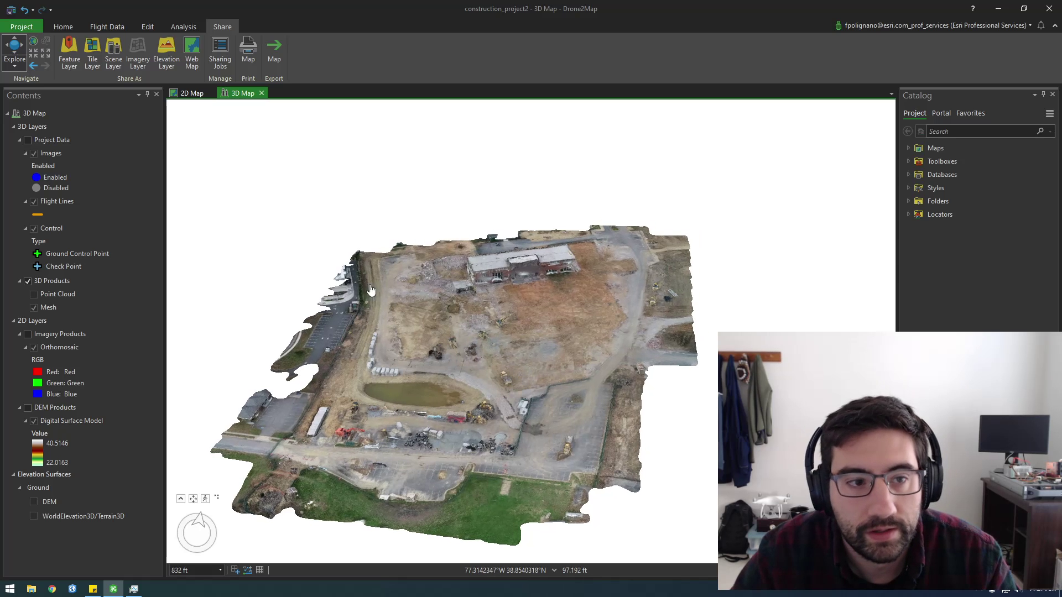
{"action": "left_click", "coordinate": [114, 62]}
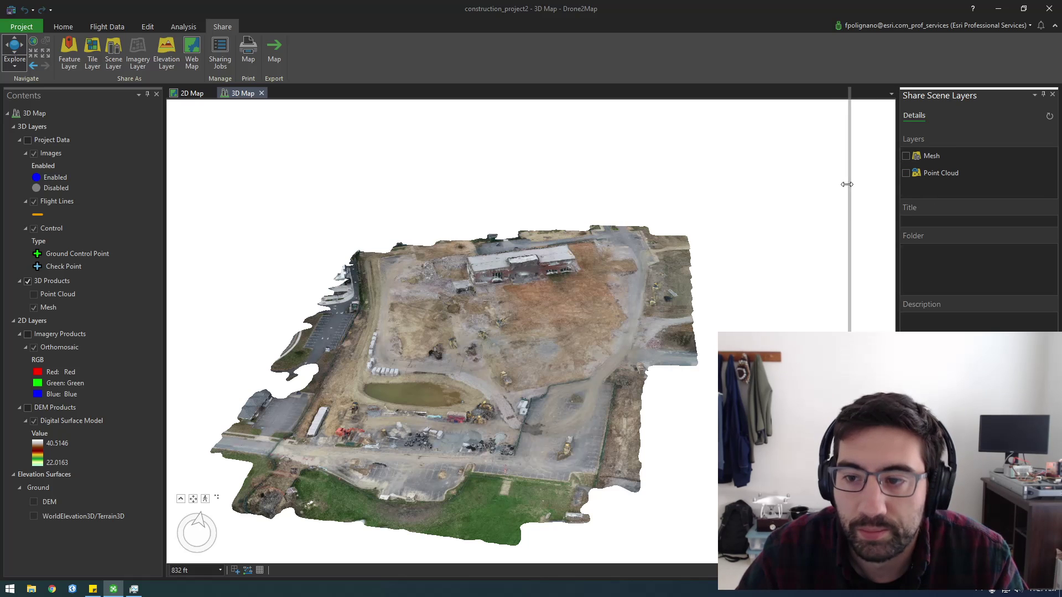
{"action": "left_click_drag", "start_coordinate": [847, 184], "coordinate": [831, 195]}
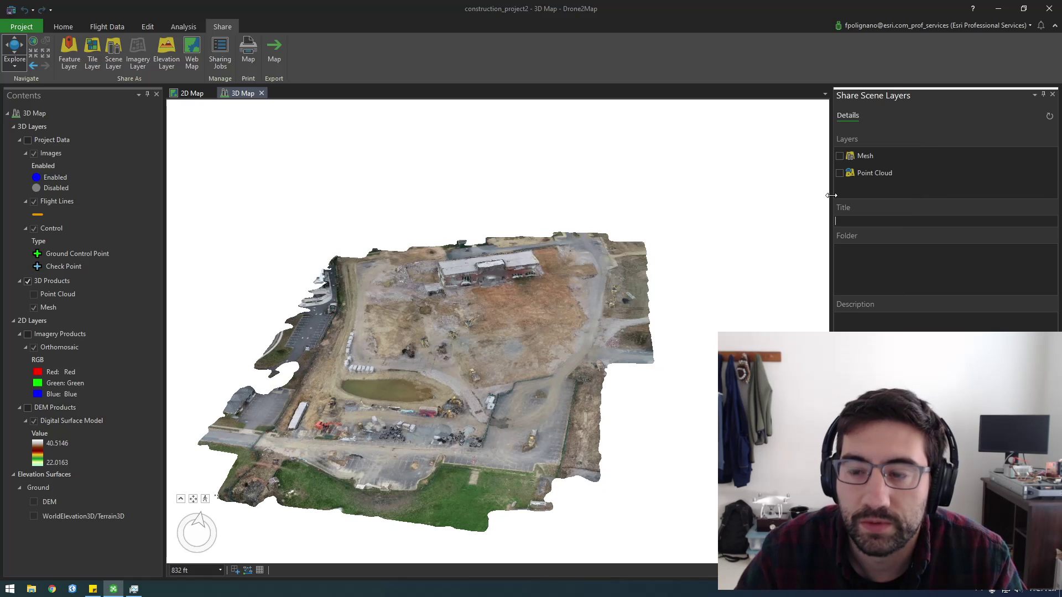
{"action": "left_click", "coordinate": [839, 155]}
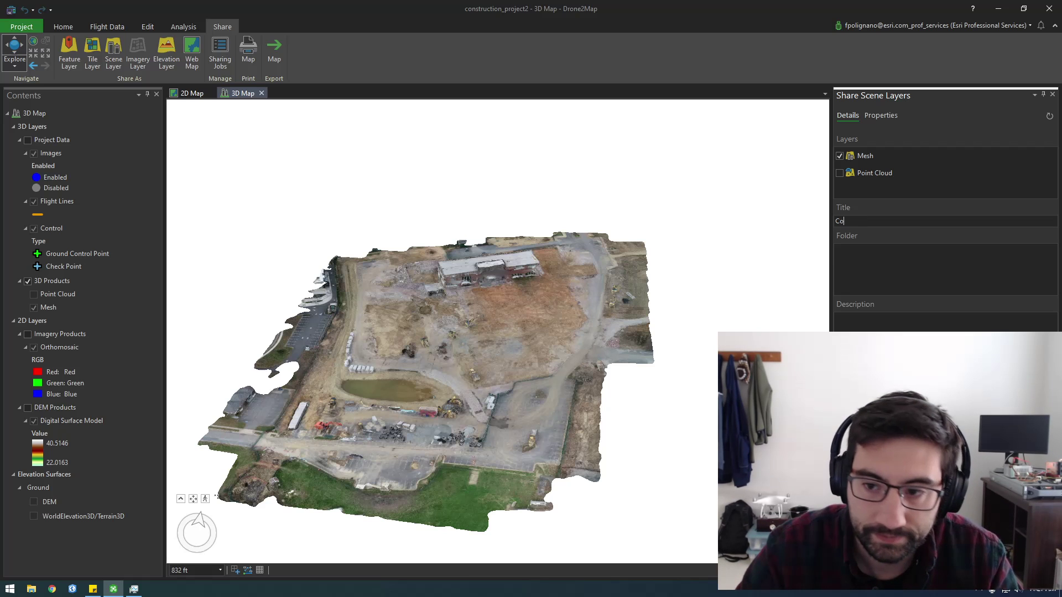
{"action": "type", "text": "nstruction"}
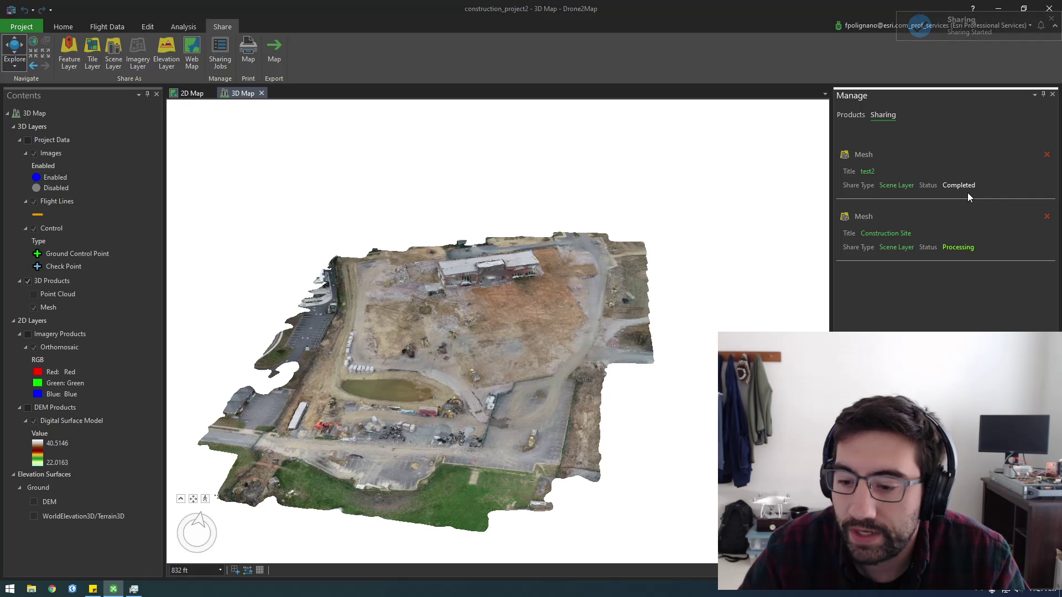
Remove the test2 job from the sharing jobs and widen the Manage pane.
{"action": "left_click", "coordinate": [1046, 154]}
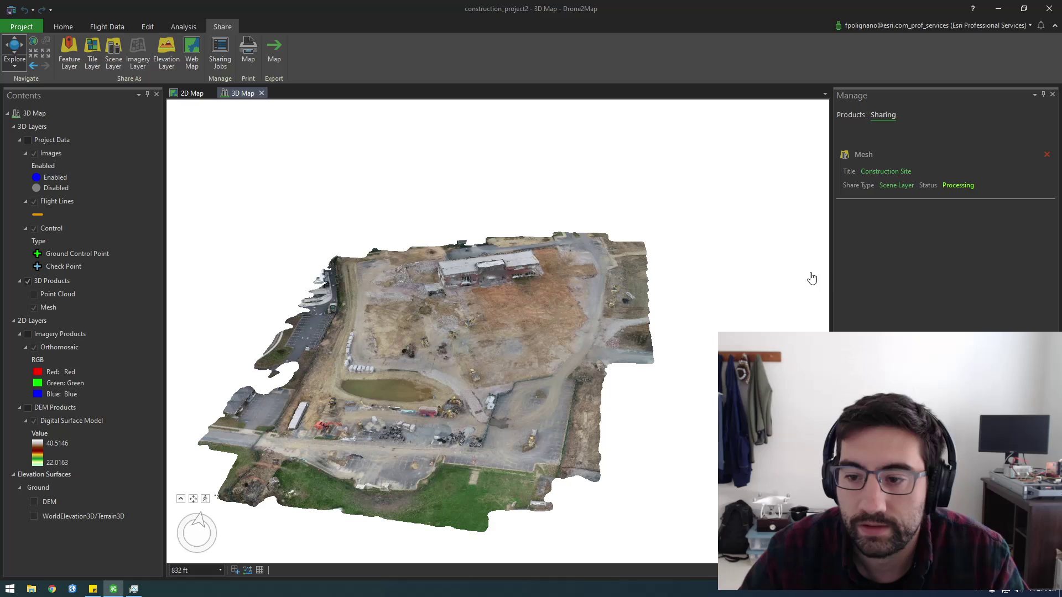
{"action": "left_click_drag", "start_coordinate": [831, 278], "coordinate": [801, 279]}
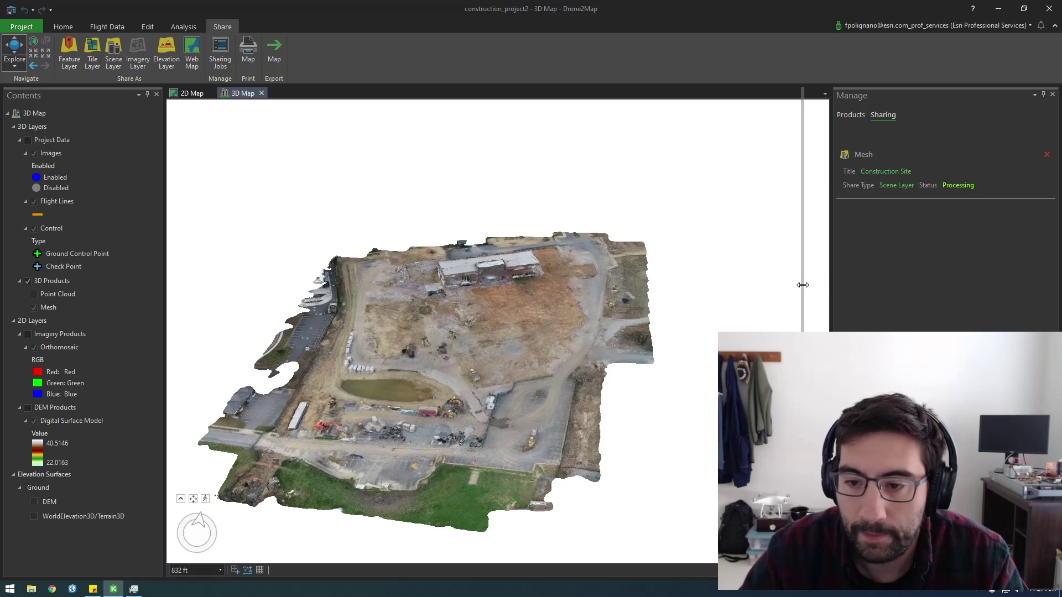
Look over the mesh around the partly demolished building and the excavators in front of it.
{"action": "scroll", "coordinate": [500, 394], "scroll_direction": "up", "scroll_amount": 3}
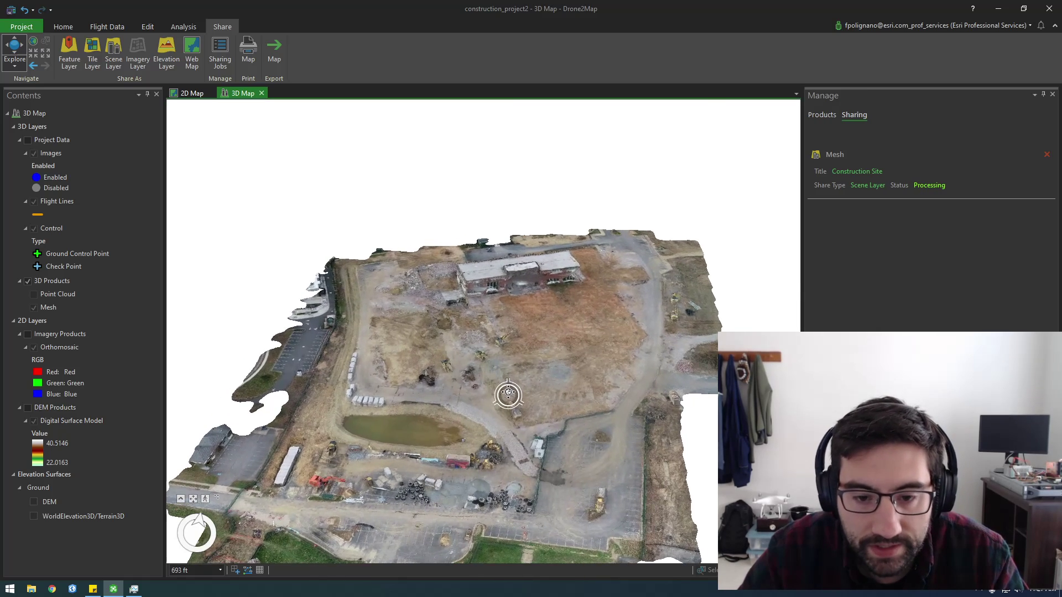
{"action": "scroll", "coordinate": [522, 399], "scroll_direction": "up", "scroll_amount": 4}
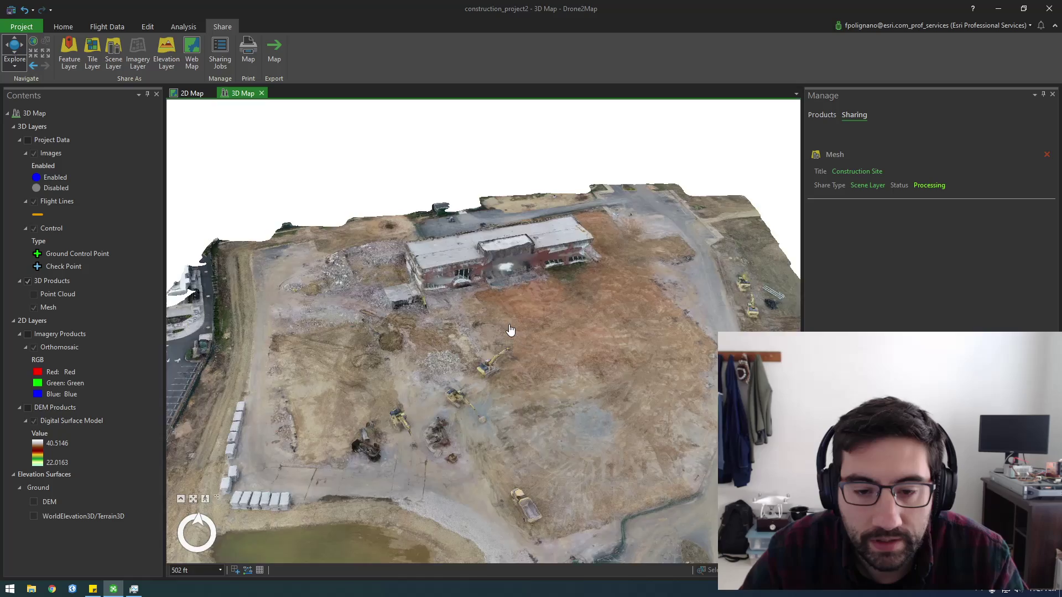
{"action": "middle_click_drag", "start_coordinate": [505, 360], "coordinate": [587, 331]}
{"action": "mouse_move", "coordinate": [554, 393]}
{"action": "middle_mouse_down"}
{"action": "mouse_move", "coordinate": [537, 408]}
{"action": "mouse_move", "coordinate": [523, 318]}
{"action": "mouse_move", "coordinate": [525, 328]}
{"action": "mouse_move", "coordinate": [462, 376]}
{"action": "mouse_move", "coordinate": [564, 425]}
{"action": "middle_mouse_up"}
{"action": "left_click_drag", "start_coordinate": [450, 461], "coordinate": [512, 318]}
Examine the mesh's detail at the cluster of black pipe sections beside the green fence.
{"action": "mouse_move", "coordinate": [422, 435]}
{"action": "middle_mouse_down"}
{"action": "mouse_move", "coordinate": [622, 363]}
{"action": "mouse_move", "coordinate": [542, 437]}
{"action": "middle_mouse_up"}
{"action": "scroll", "coordinate": [529, 371], "scroll_direction": "up", "scroll_amount": 5}
{"action": "scroll", "coordinate": [529, 371], "scroll_direction": "up", "scroll_amount": 2}
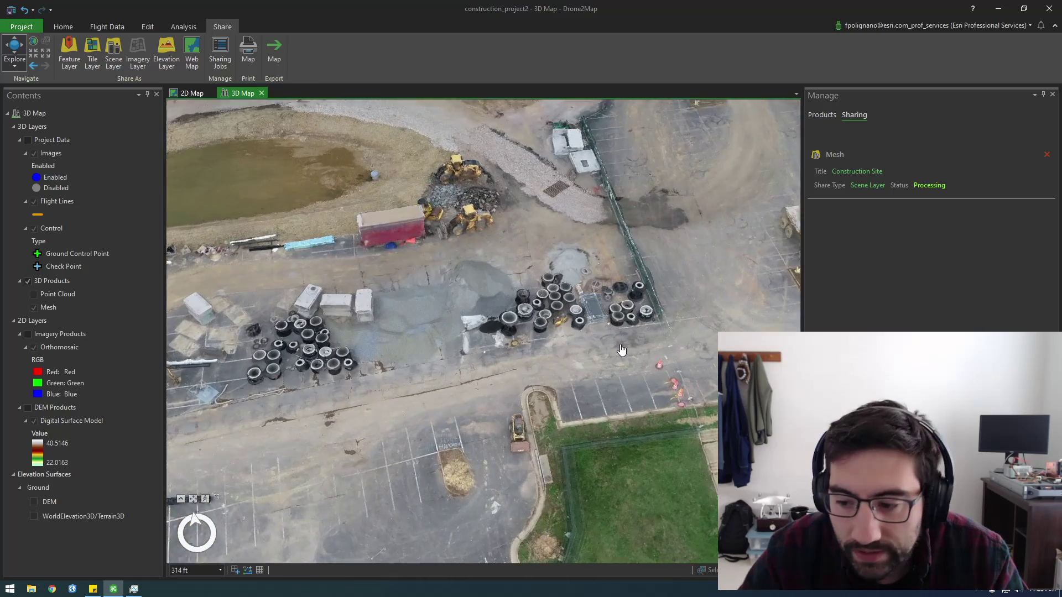
{"action": "scroll", "coordinate": [572, 349], "scroll_direction": "up", "scroll_amount": 4}
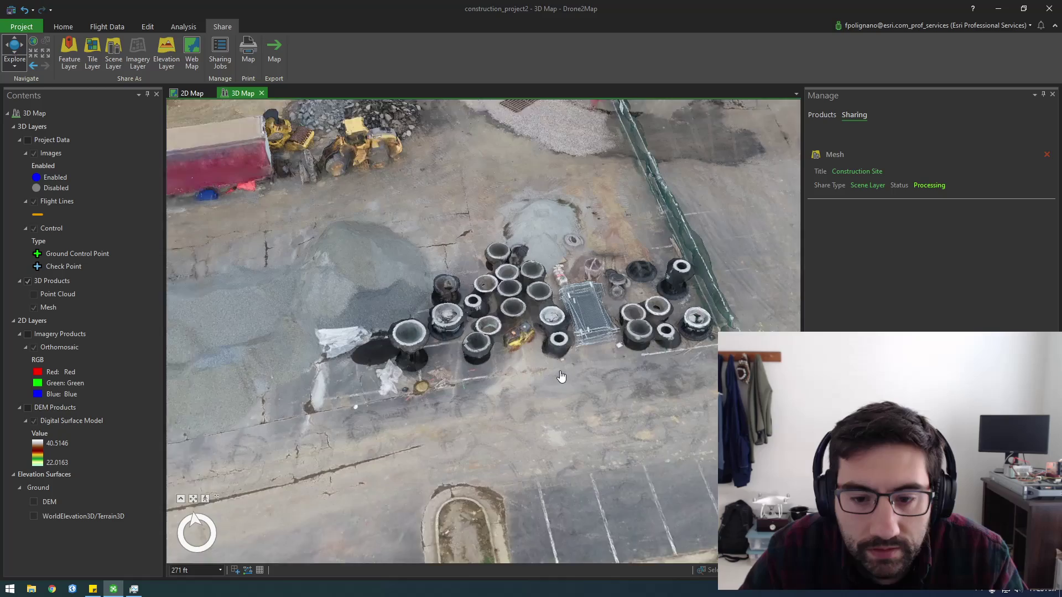
{"action": "scroll", "coordinate": [554, 348], "scroll_direction": "up", "scroll_amount": 4}
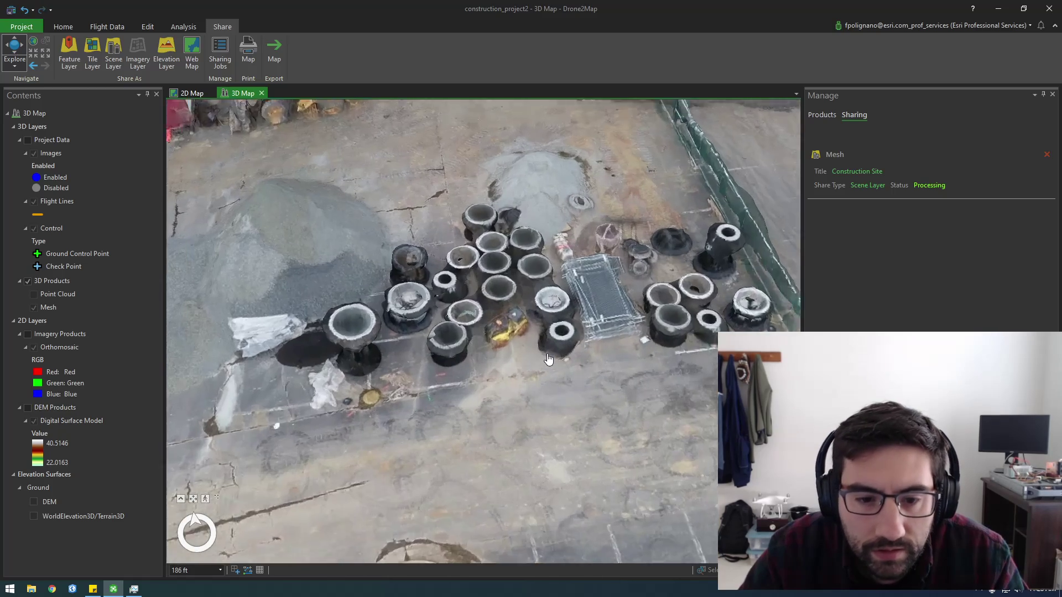
Examine the other cluster of black pipe sections beside the white blocks on the mesh.
{"action": "middle_click_drag", "start_coordinate": [449, 382], "coordinate": [551, 395]}
{"action": "scroll", "coordinate": [383, 380], "scroll_direction": "down", "scroll_amount": 3}
{"action": "scroll", "coordinate": [409, 381], "scroll_direction": "down", "scroll_amount": 5}
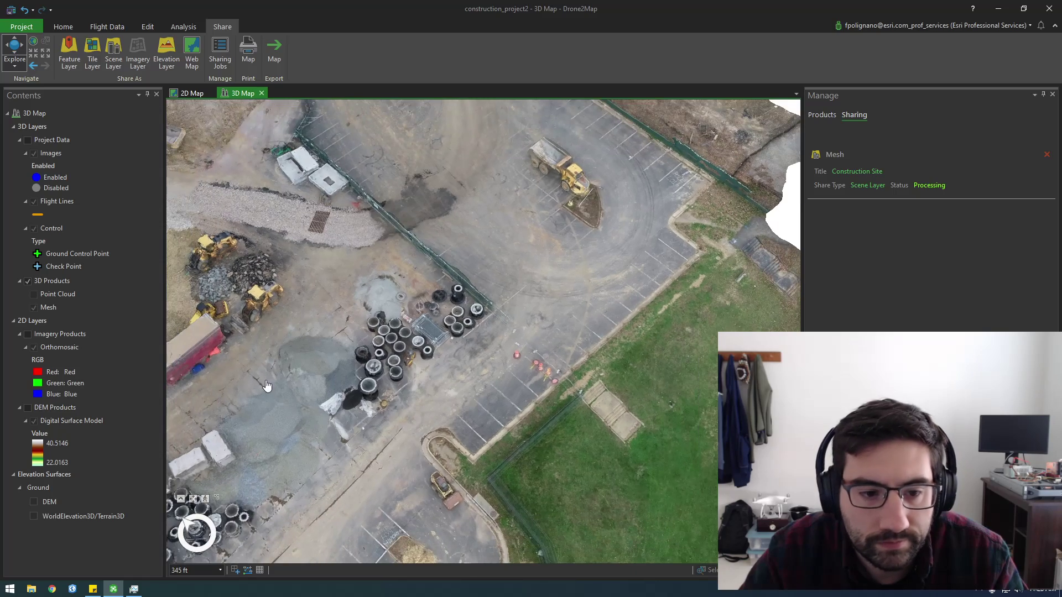
{"action": "left_click_drag", "start_coordinate": [268, 386], "coordinate": [455, 344]}
{"action": "left_click_drag", "start_coordinate": [368, 496], "coordinate": [410, 394]}
{"action": "scroll", "coordinate": [448, 431], "scroll_direction": "up", "scroll_amount": 3}
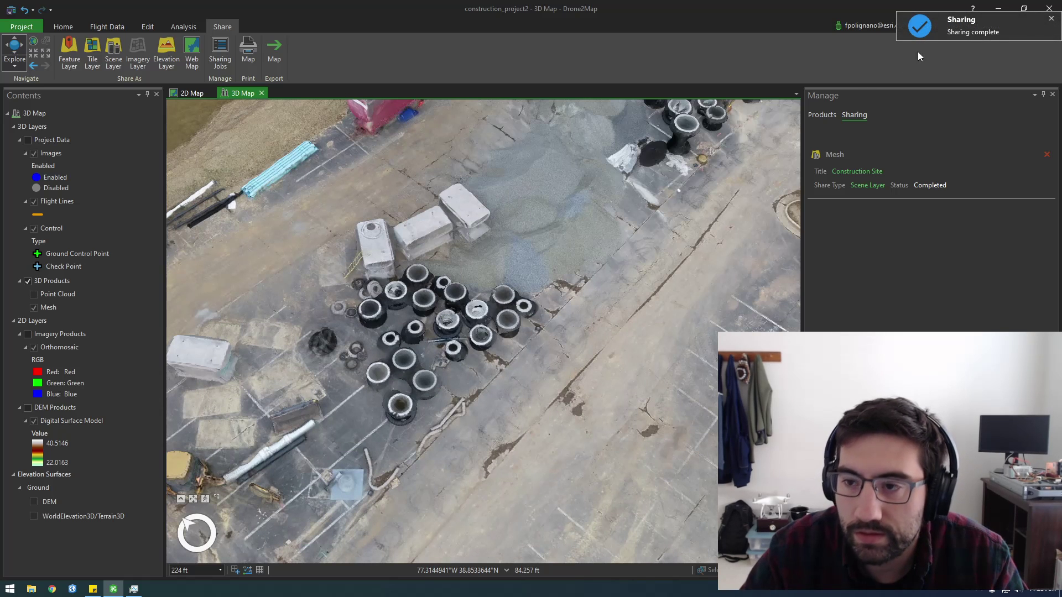
Switch to the My Content page of ArcGIS Online in the browser.
{"action": "left_click_drag", "start_coordinate": [1061, 127], "coordinate": [326, 1]}
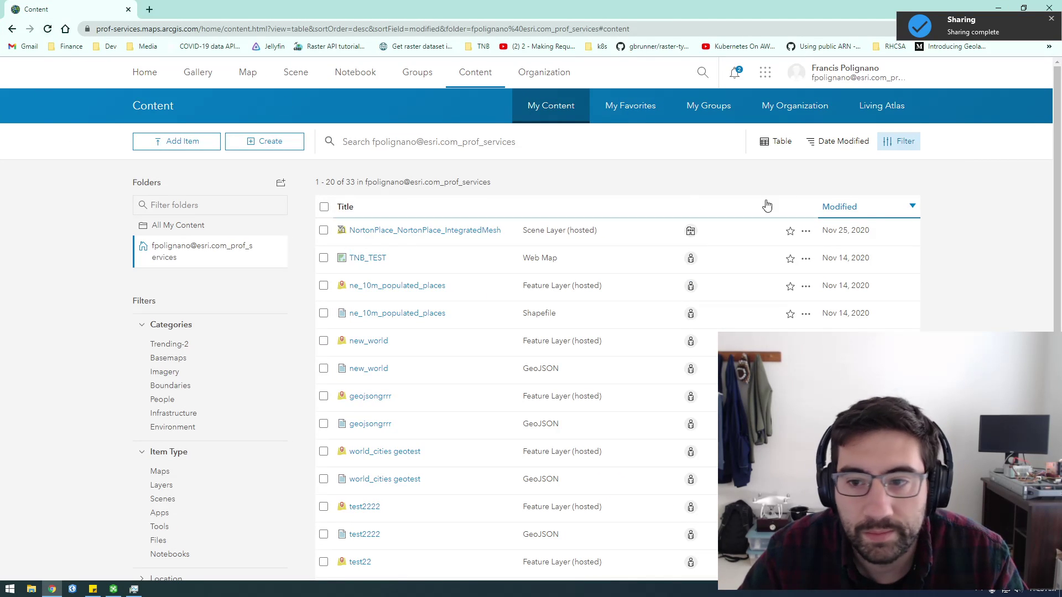
Open the hosted Construction Site Mesh scene layer from the content list in Scene Viewer.
{"action": "left_click", "coordinate": [840, 207]}
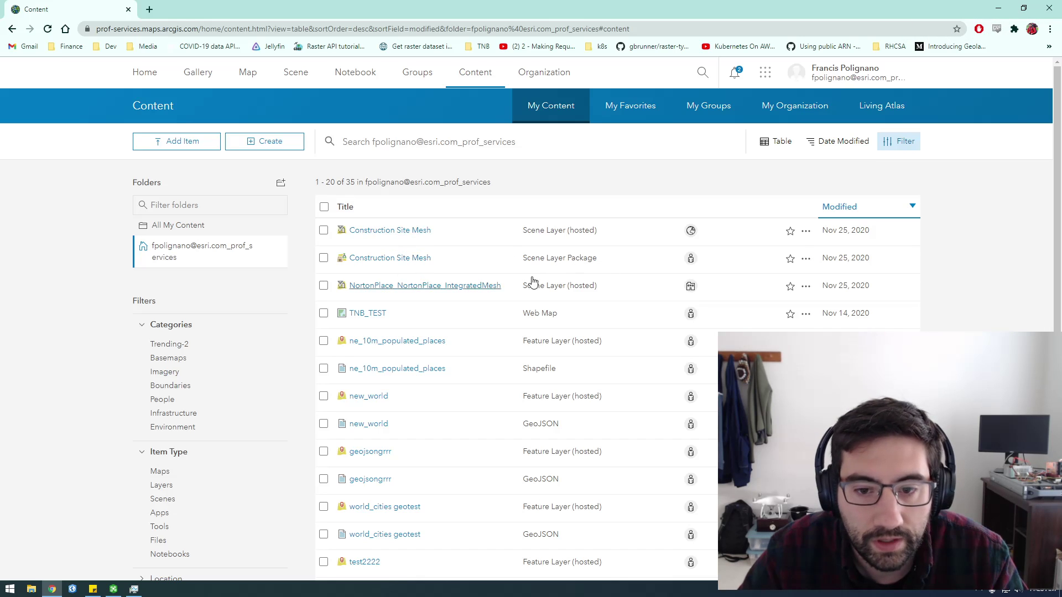
{"action": "left_click_drag", "start_coordinate": [606, 239], "coordinate": [611, 264]}
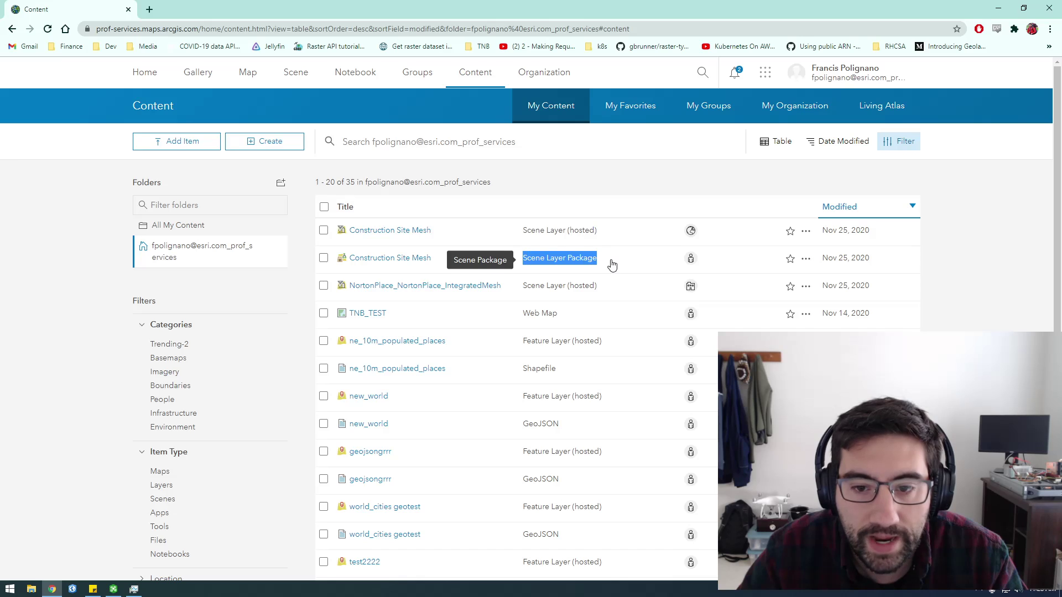
{"action": "left_click", "coordinate": [557, 234]}
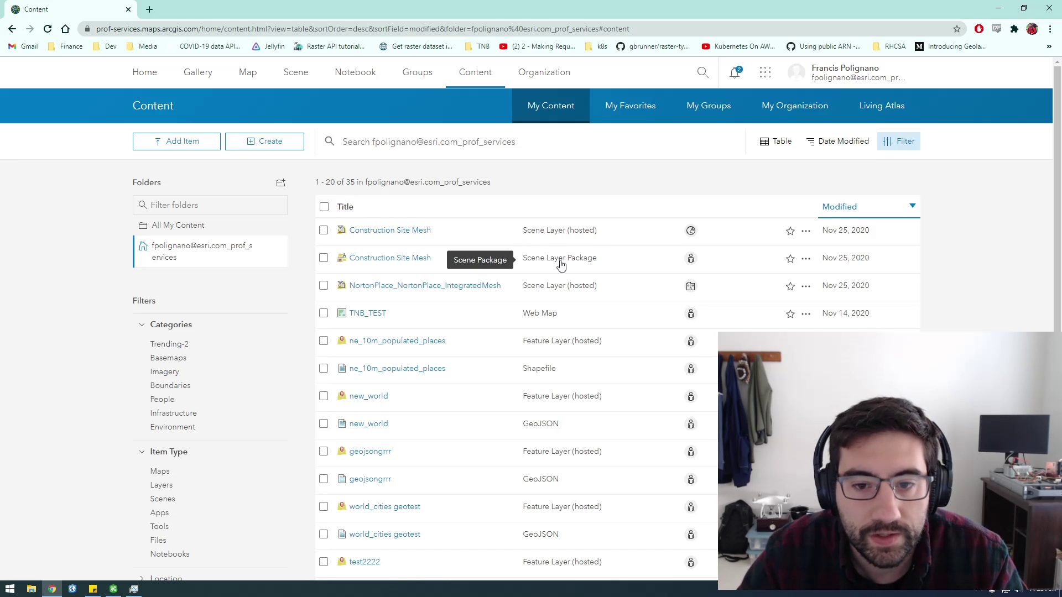
{"action": "left_click", "coordinate": [403, 239]}
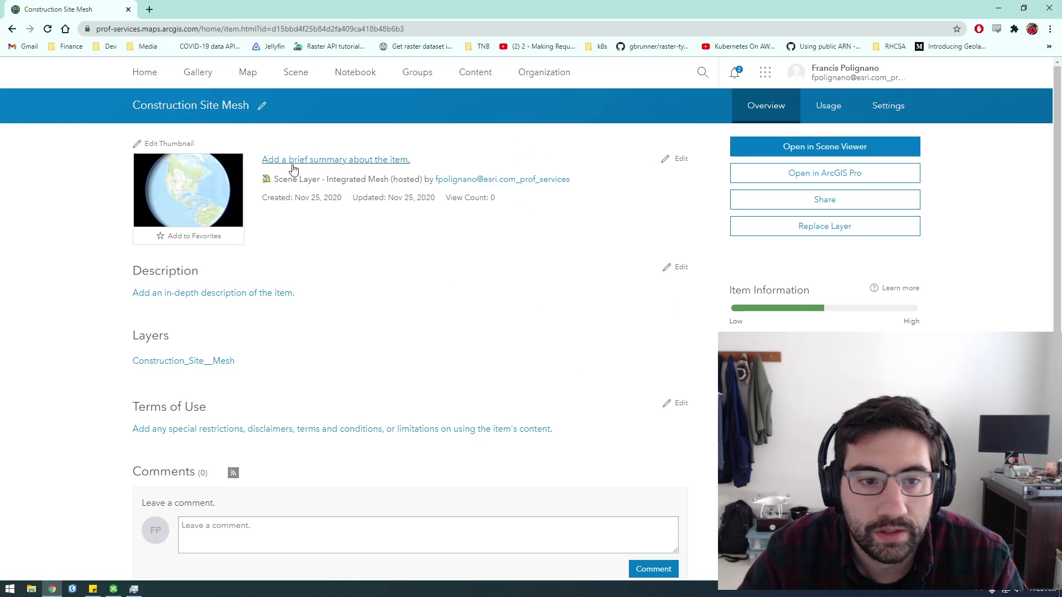
{"action": "left_click", "coordinate": [796, 147]}
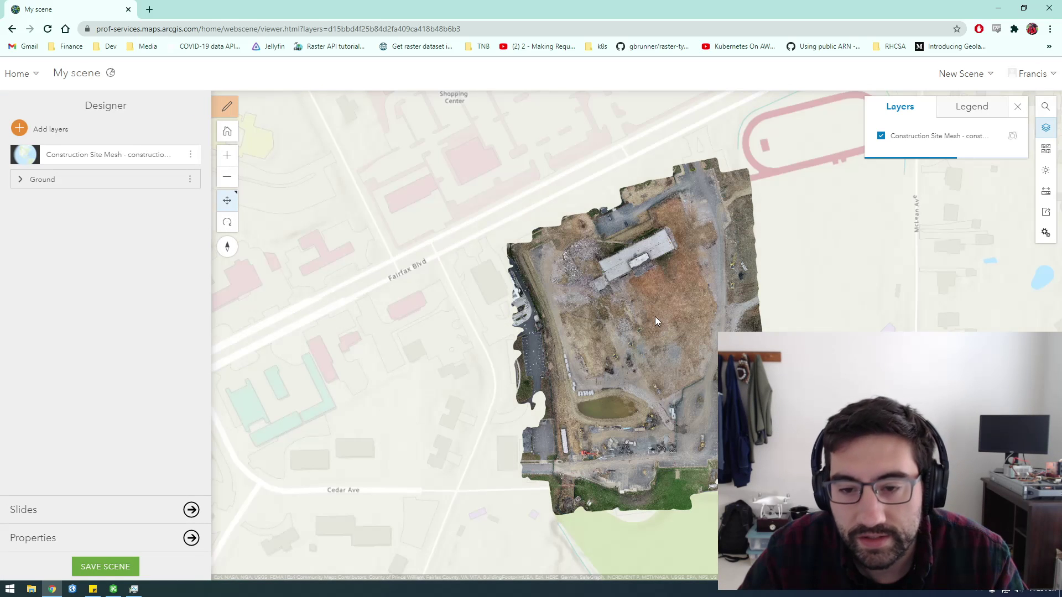
Look over the whole construction site mesh against the basemap from above and at an angle, from the building to the pond.
{"action": "scroll", "coordinate": [641, 325], "scroll_direction": "up", "scroll_amount": 3}
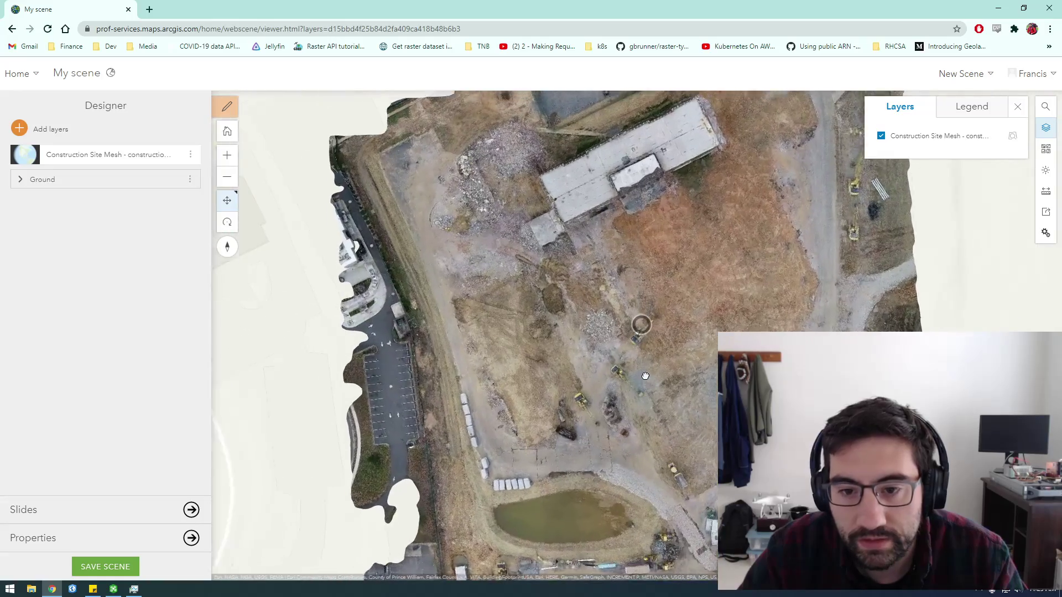
{"action": "right_click_drag", "start_coordinate": [644, 349], "coordinate": [623, 176]}
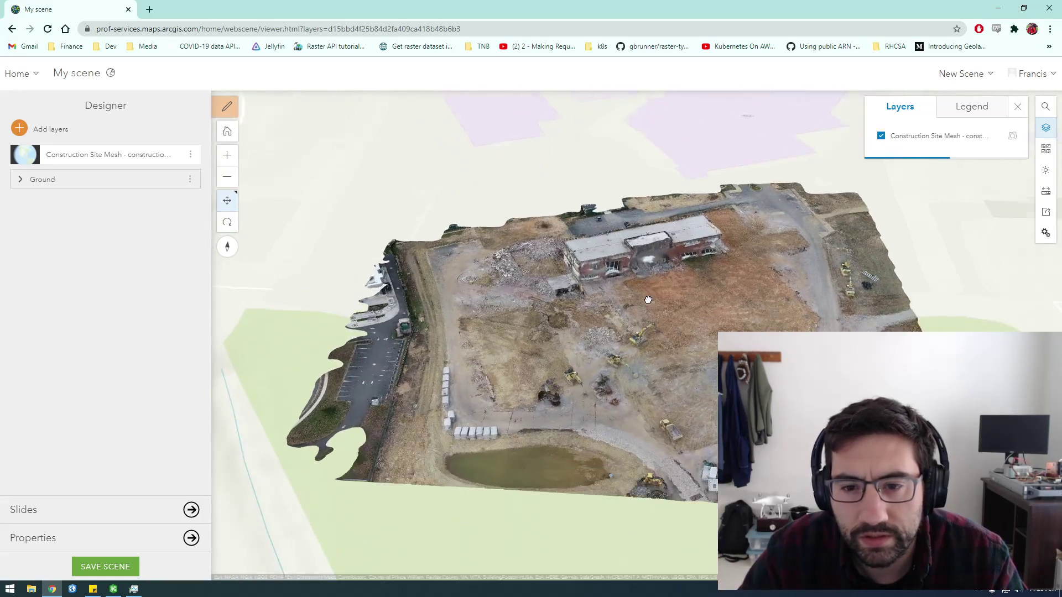
{"action": "scroll", "coordinate": [648, 299], "scroll_direction": "up", "scroll_amount": 4}
{"action": "right_click_drag", "start_coordinate": [638, 348], "coordinate": [659, 295]}
{"action": "scroll", "coordinate": [597, 312], "scroll_direction": "down", "scroll_amount": 4}
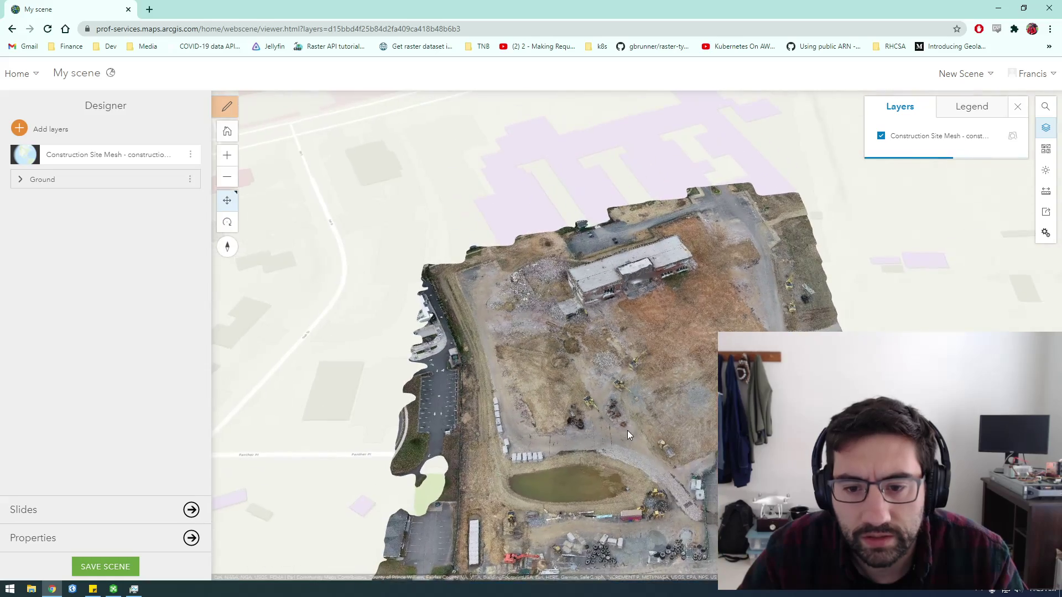
{"action": "left_click_drag", "start_coordinate": [626, 428], "coordinate": [590, 384]}
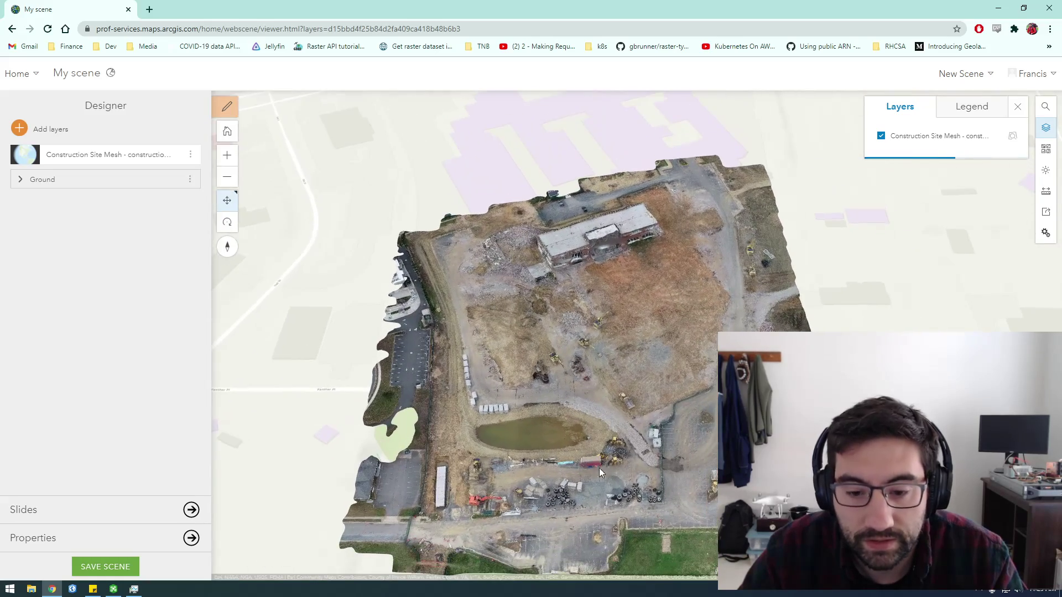
{"action": "scroll", "coordinate": [601, 471], "scroll_direction": "up", "scroll_amount": 5}
{"action": "scroll", "coordinate": [581, 388], "scroll_direction": "down", "scroll_amount": 5}
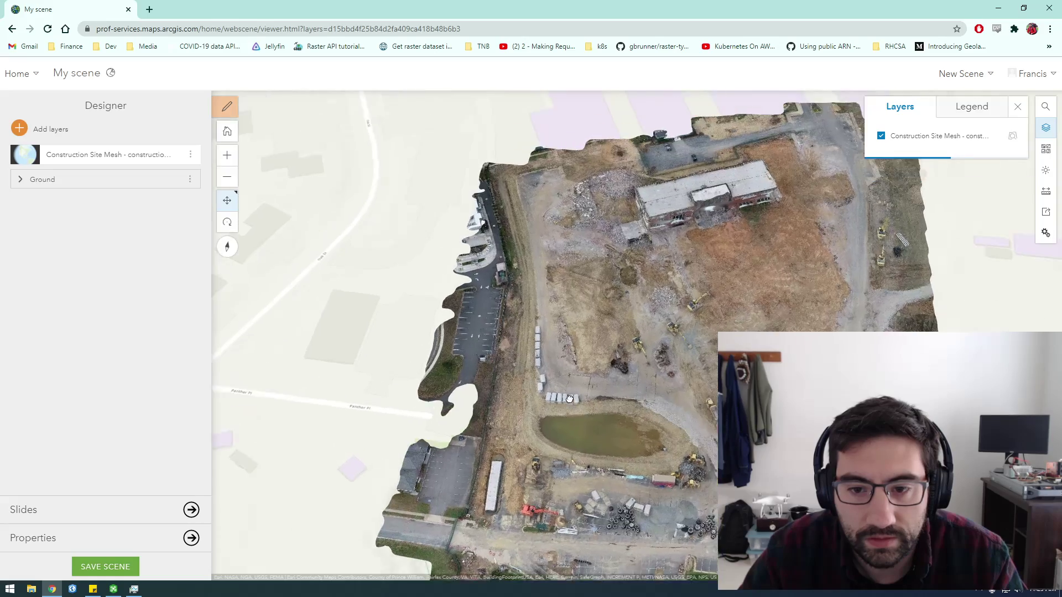
{"action": "left_click_drag", "start_coordinate": [570, 399], "coordinate": [490, 500]}
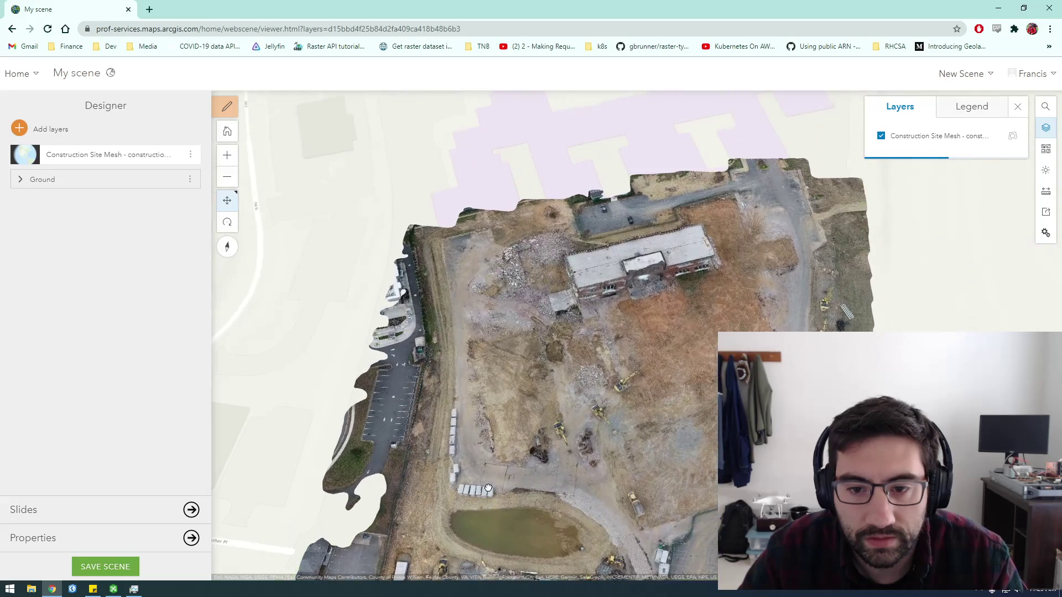
{"action": "right_click_drag", "start_coordinate": [608, 384], "coordinate": [582, 400]}
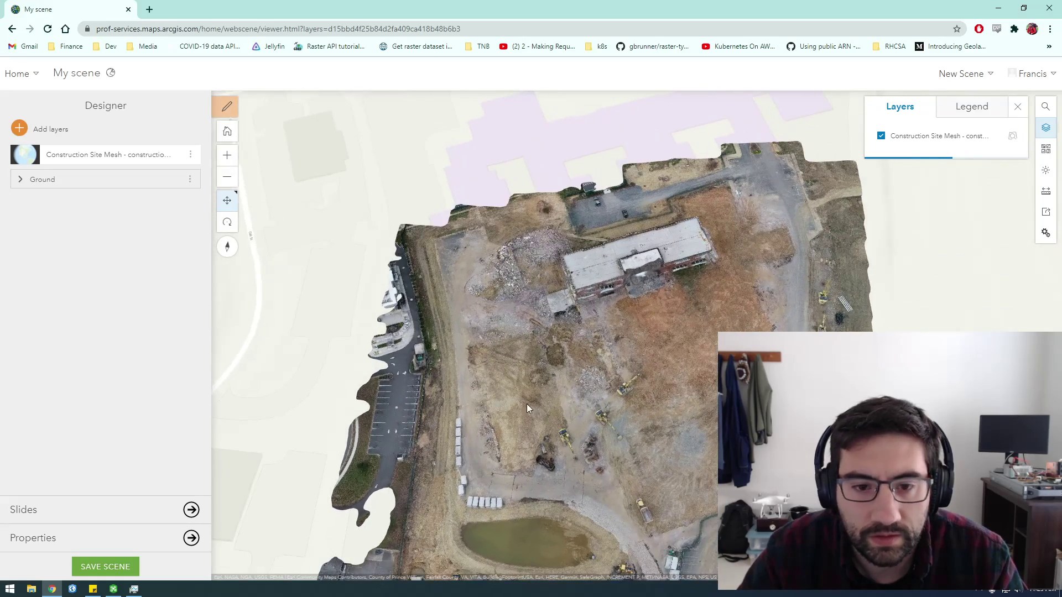
Remove the Terrain3D elevation layer from the scene's Ground.
{"action": "left_click_drag", "start_coordinate": [528, 408], "coordinate": [504, 357]}
{"action": "left_click", "coordinate": [21, 180]}
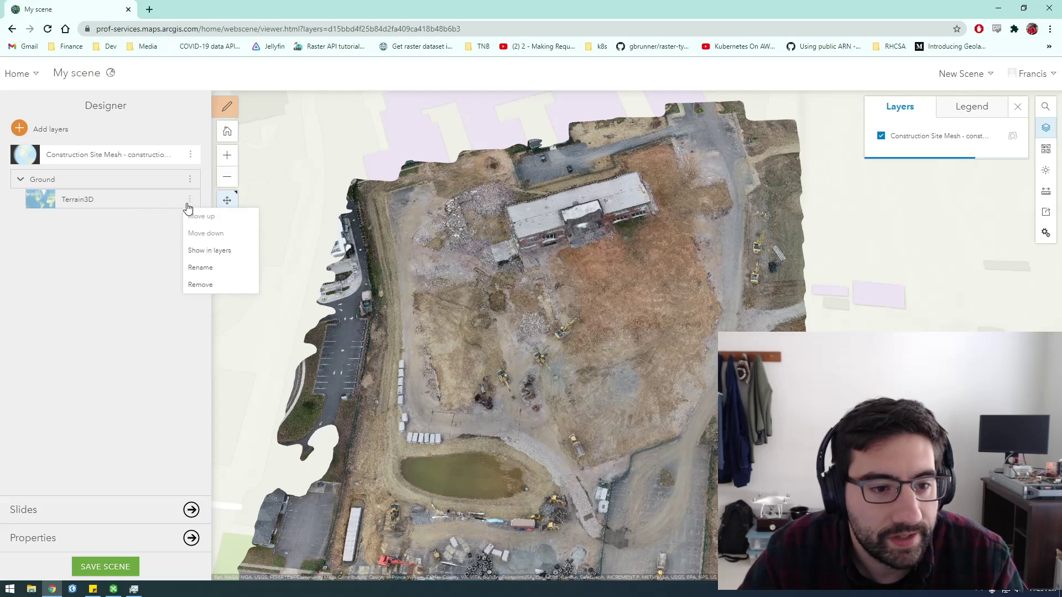
{"action": "left_click", "coordinate": [200, 285]}
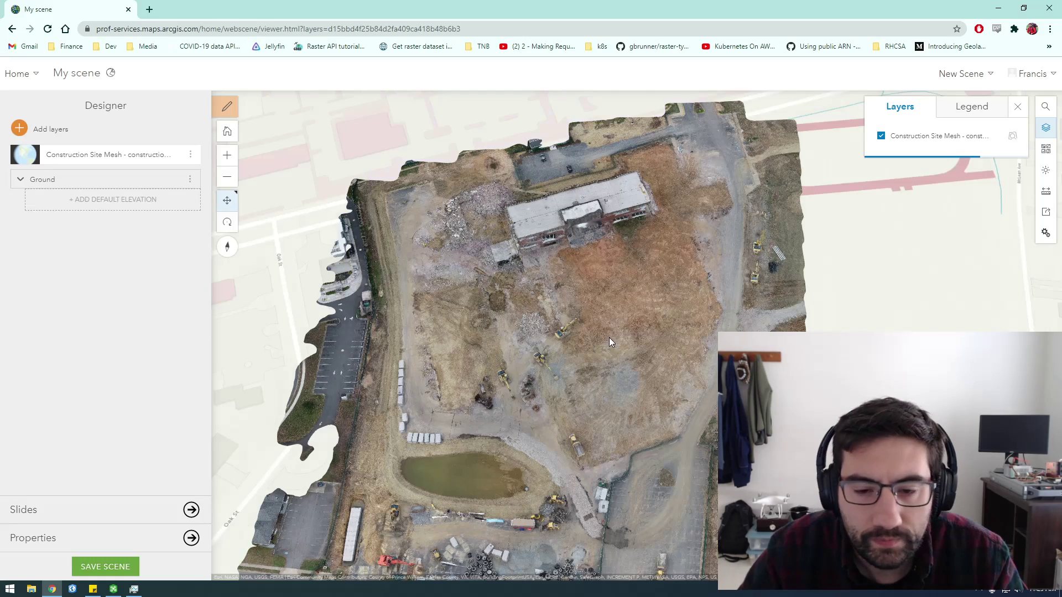
Examine the mesh around the partly demolished building, the rubble piles and the yellow excavators.
{"action": "scroll", "coordinate": [606, 348], "scroll_direction": "up", "scroll_amount": 5}
{"action": "scroll", "coordinate": [576, 300], "scroll_direction": "down", "scroll_amount": 4}
{"action": "right_click_drag", "start_coordinate": [576, 301], "coordinate": [661, 223]}
{"action": "scroll", "coordinate": [545, 375], "scroll_direction": "up", "scroll_amount": 4}
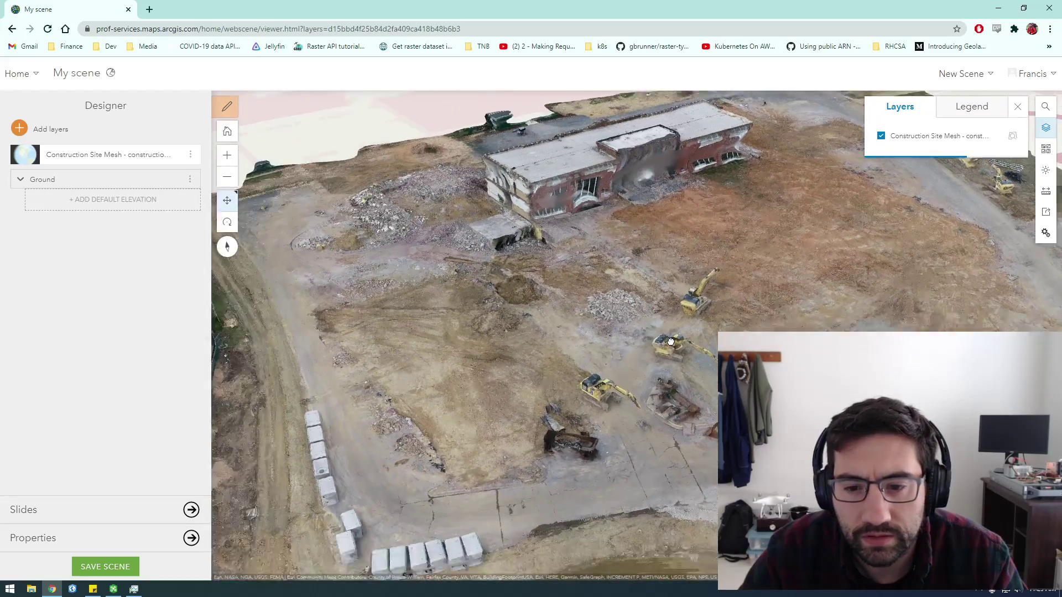
{"action": "left_click_drag", "start_coordinate": [670, 341], "coordinate": [684, 384]}
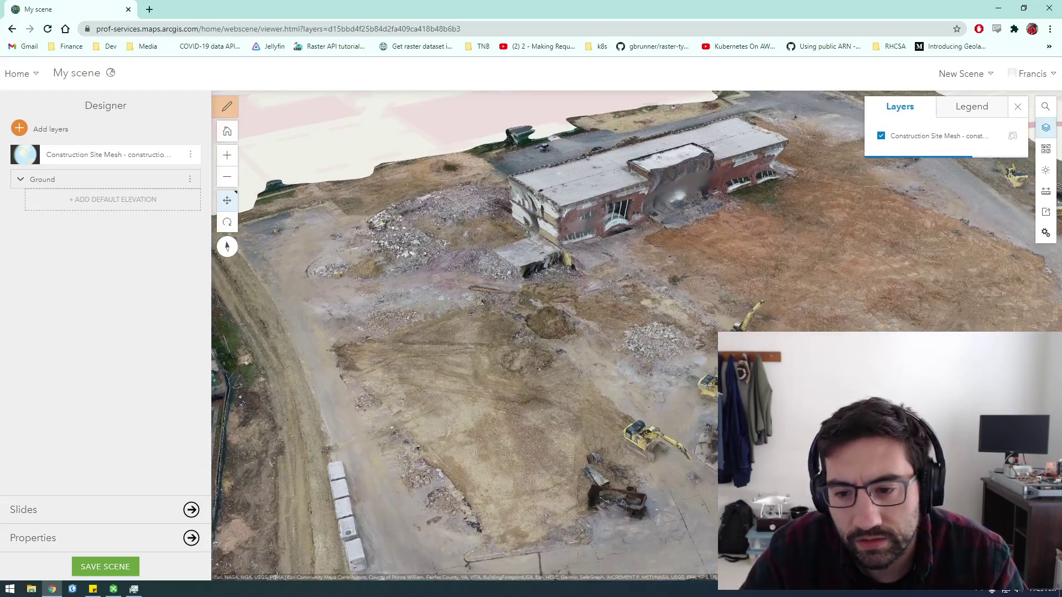
{"action": "scroll", "coordinate": [658, 362], "scroll_direction": "down", "scroll_amount": 3}
{"action": "scroll", "coordinate": [677, 370], "scroll_direction": "up", "scroll_amount": 3}
Examine the mesh's detail beyond the pond, at the row of white concrete blocks in the trench beside the parking lot.
{"action": "right_click_drag", "start_coordinate": [650, 382], "coordinate": [977, 245]}
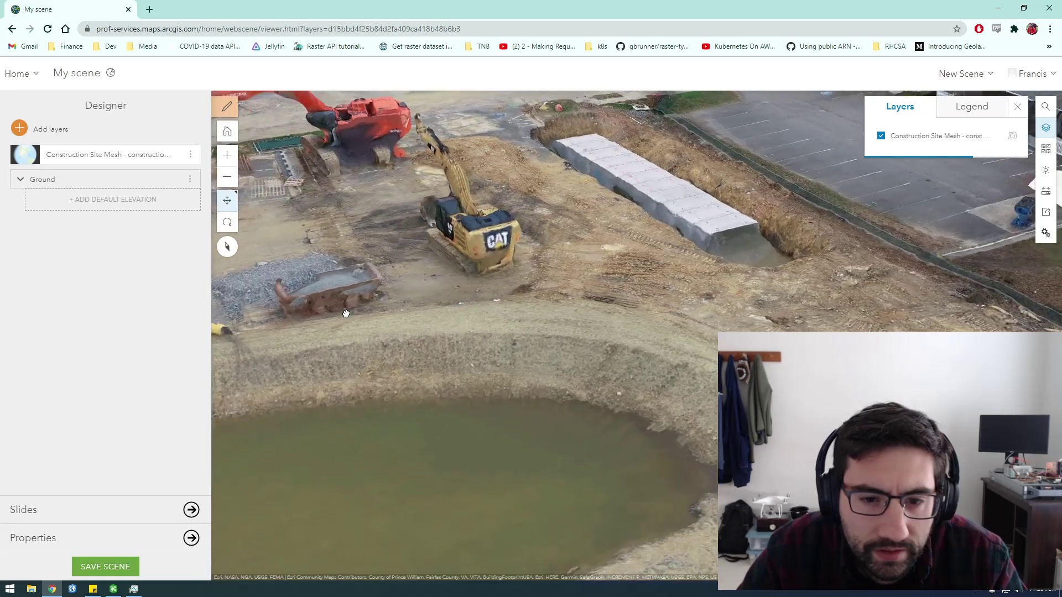
{"action": "right_click_drag", "start_coordinate": [552, 311], "coordinate": [504, 318]}
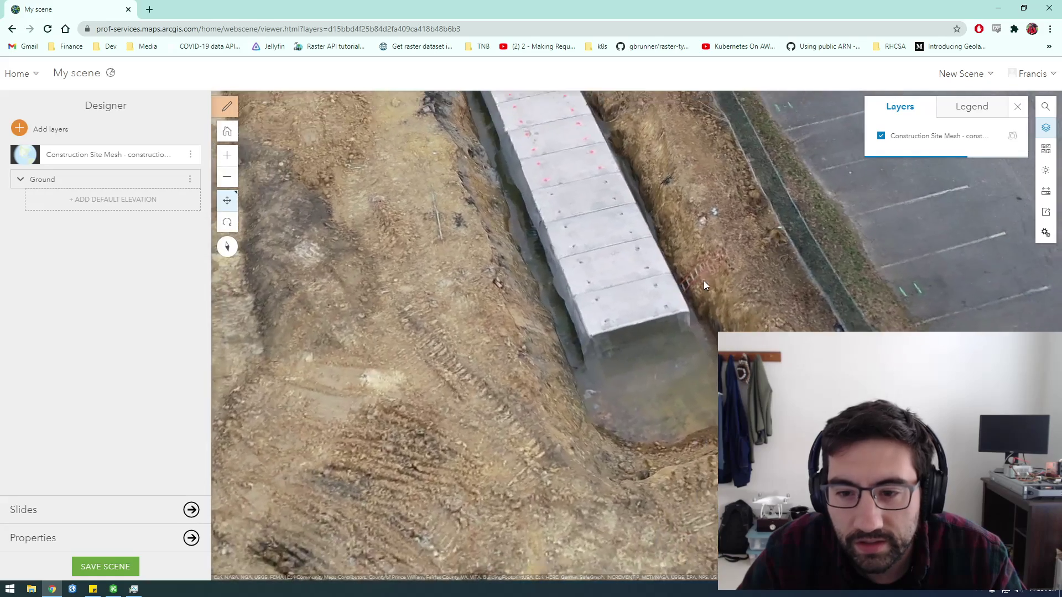
{"action": "scroll", "coordinate": [675, 297], "scroll_direction": "down", "scroll_amount": 4}
{"action": "scroll", "coordinate": [570, 276], "scroll_direction": "up", "scroll_amount": 4}
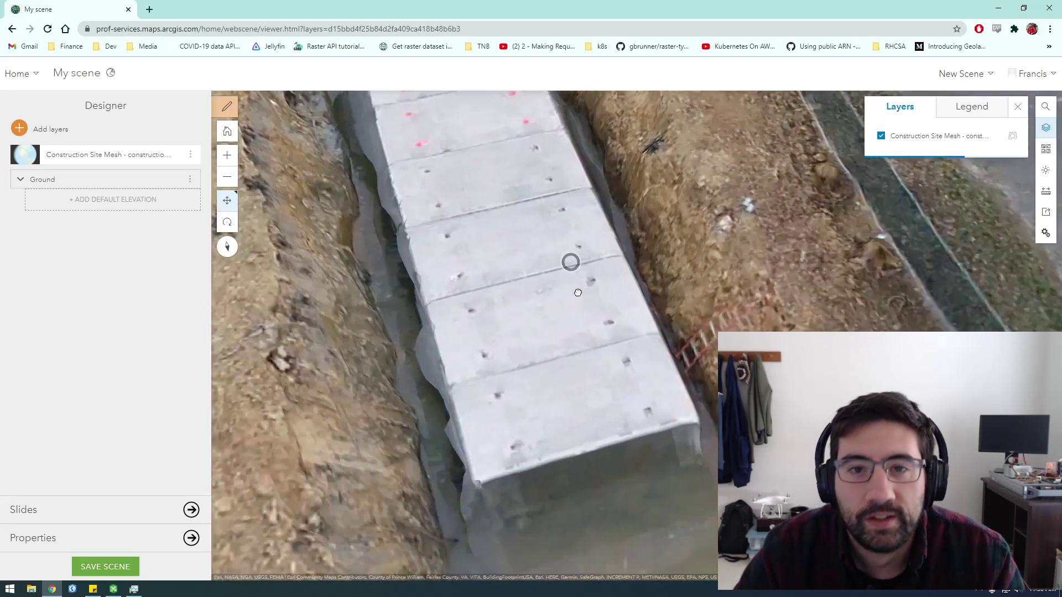
{"action": "scroll", "coordinate": [564, 285], "scroll_direction": "down", "scroll_amount": 3}
{"action": "left_click_drag", "start_coordinate": [575, 274], "coordinate": [531, 360]}
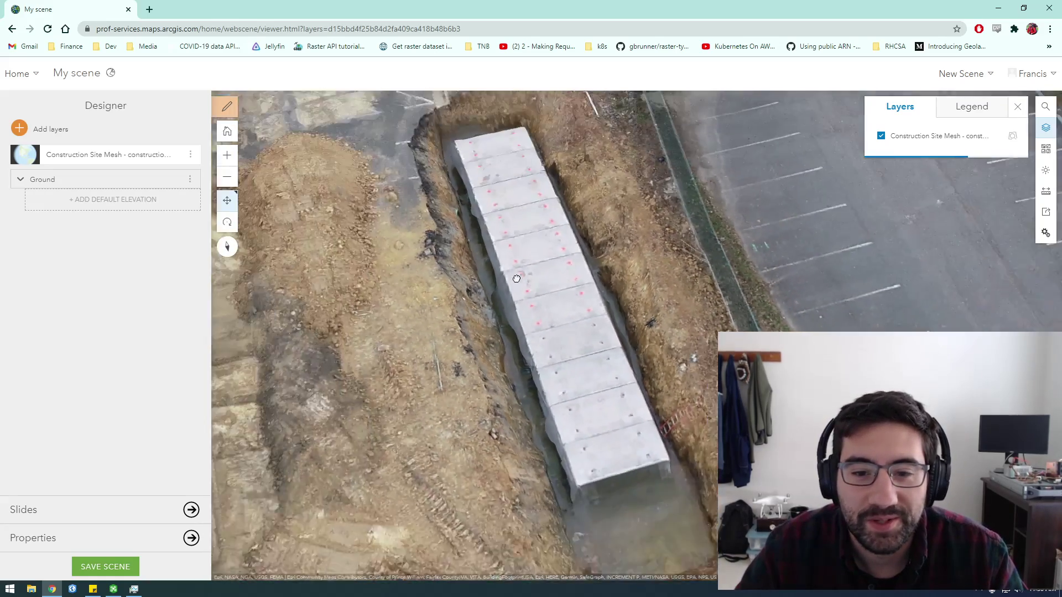